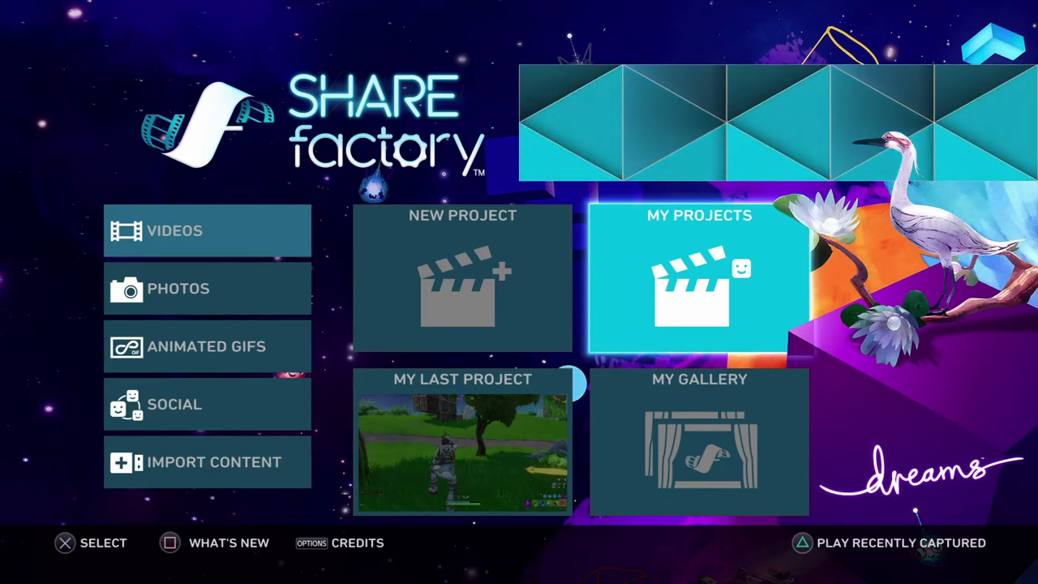
key(Left)
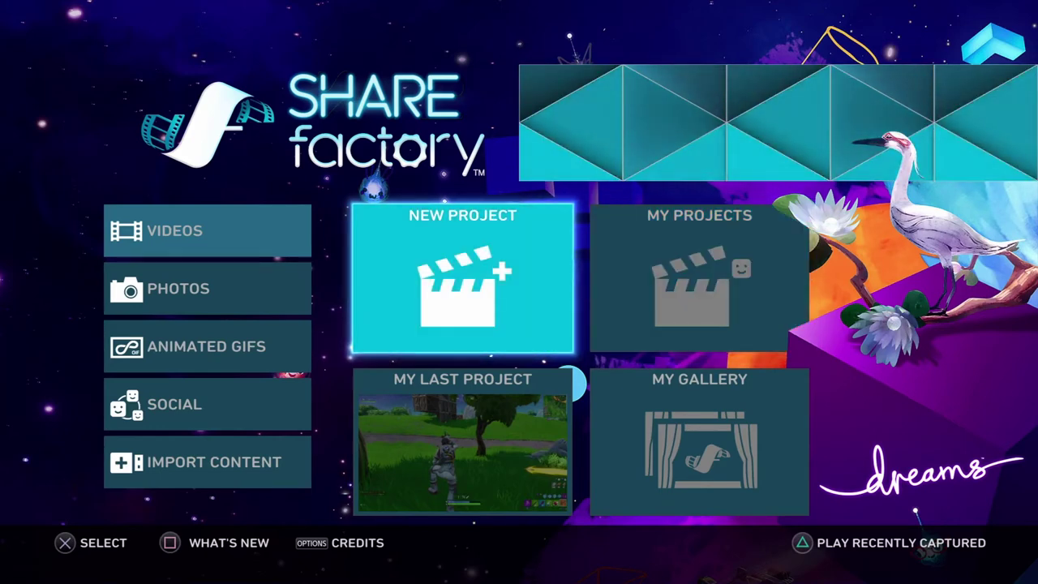
key(Down)
key(Up)
key(Down)
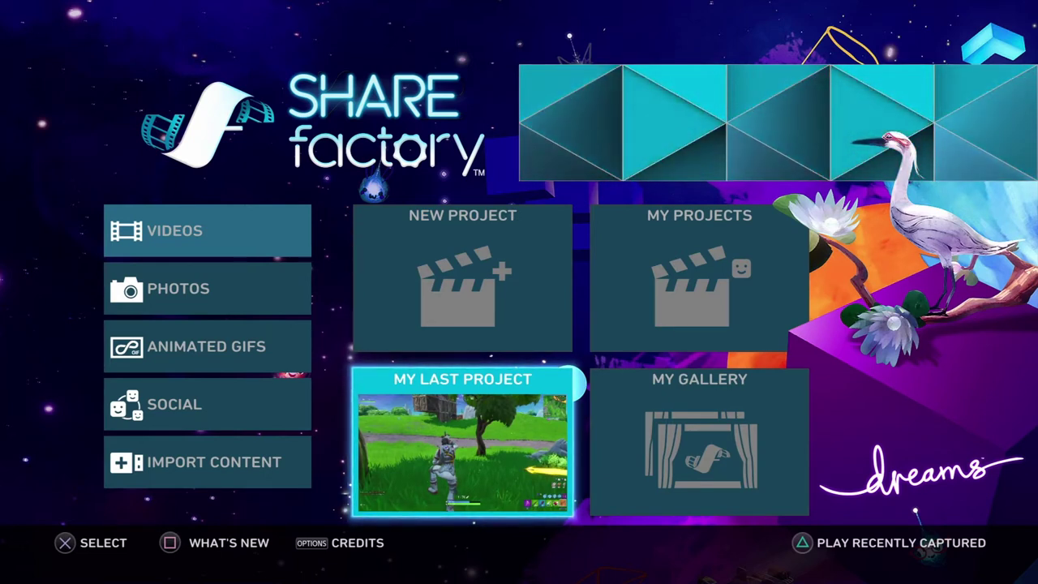
key(Up)
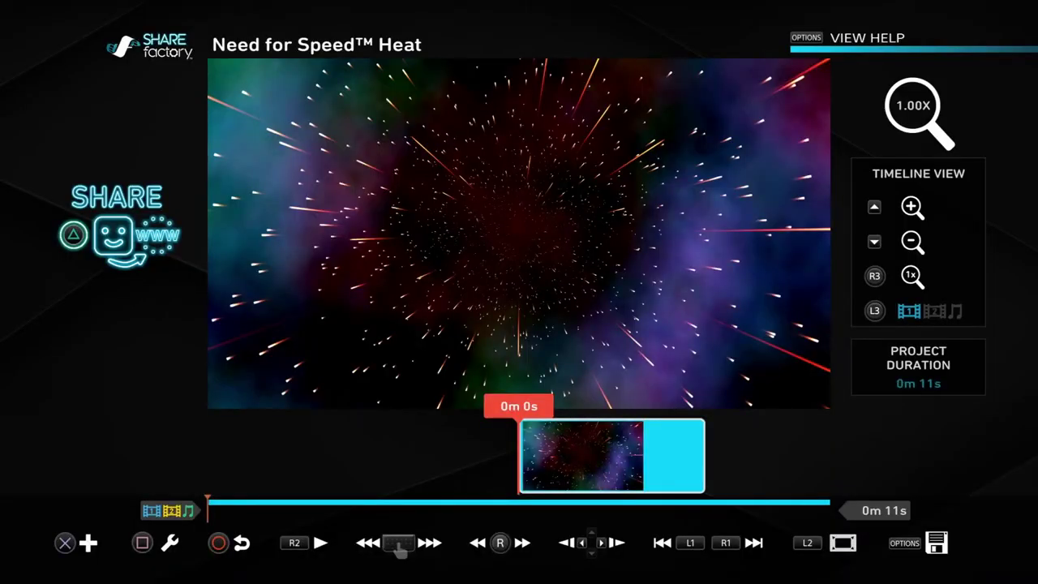
- Add the clip Facepalm.mp4 to Track 2 at the start of the Need for Speed Heat project
key(Return)
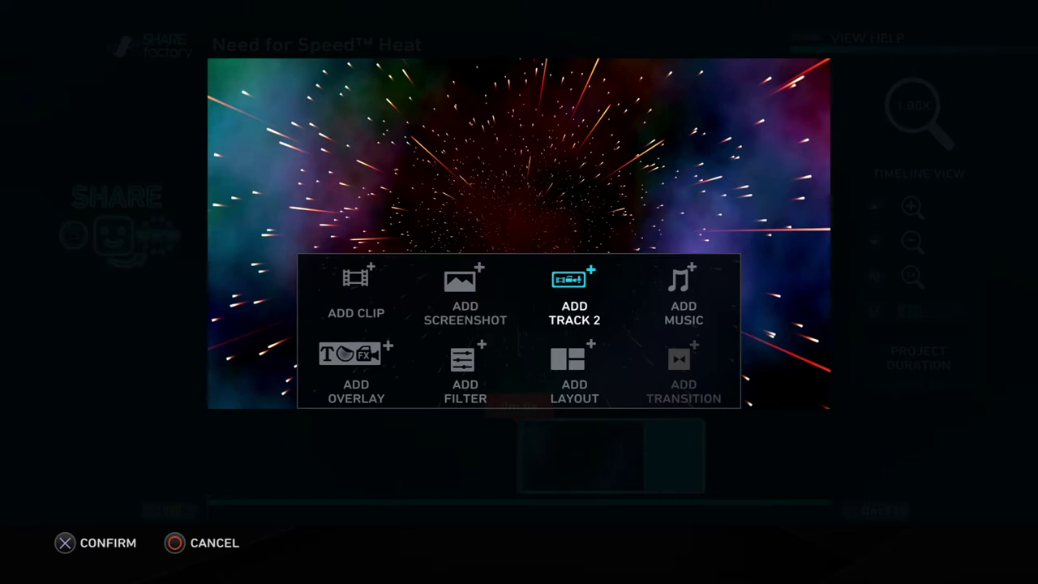
key(Return)
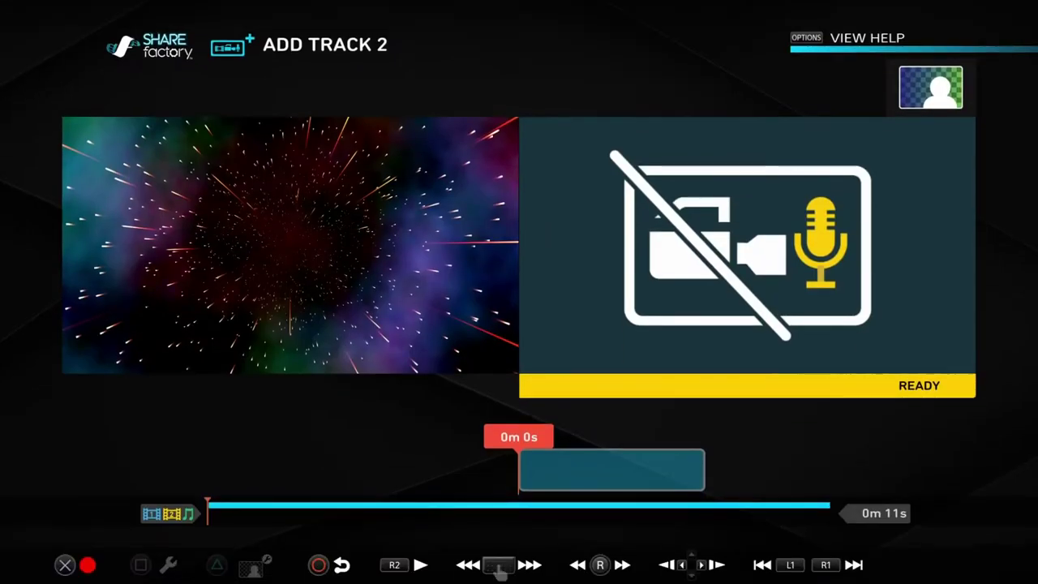
key(Return)
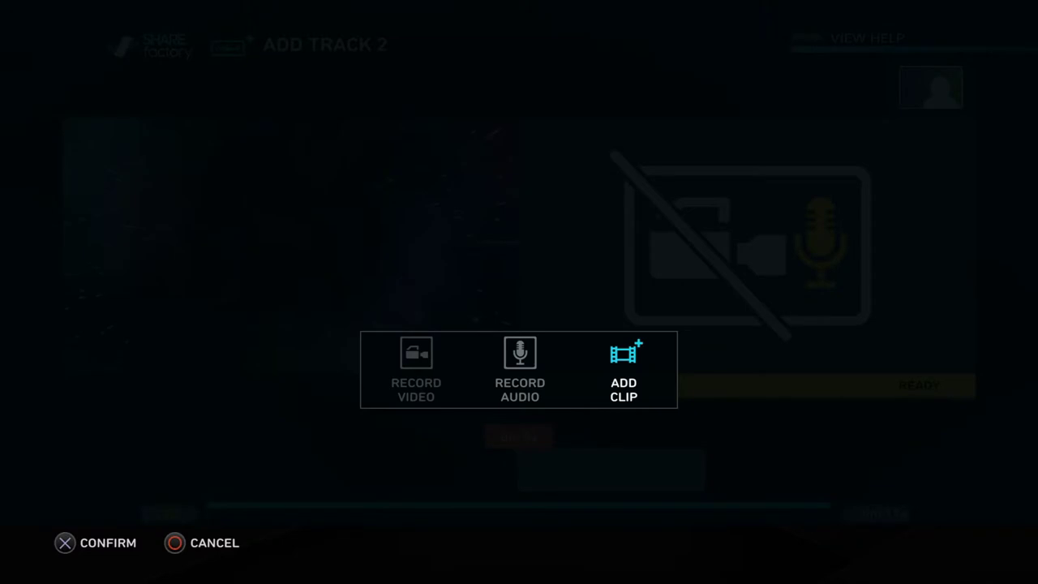
key(Return)
key(Down)
key(Down)
key(Down)
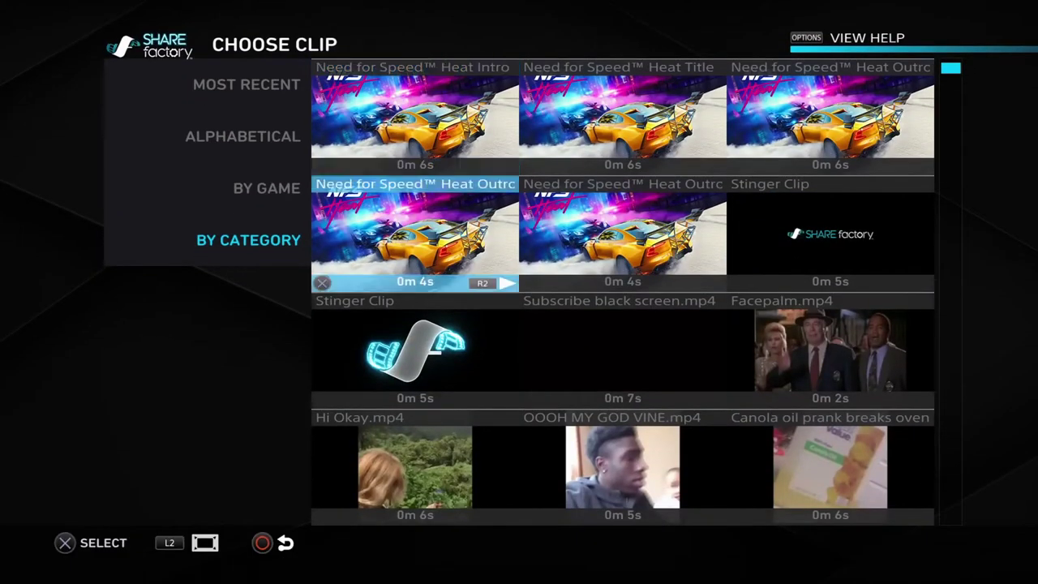
key(Right)
key(Up)
key(Right)
key(Return)
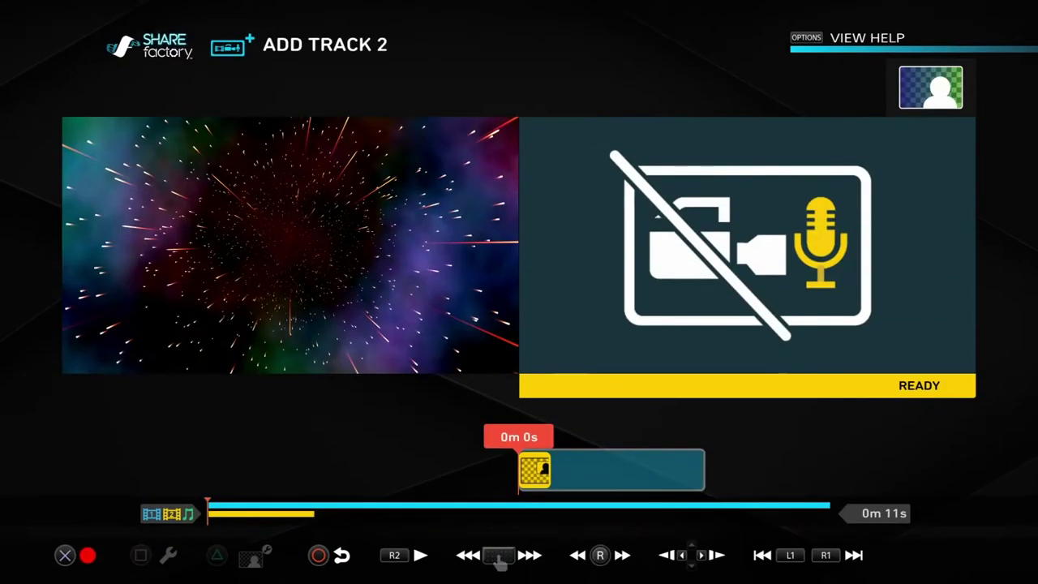
- Preview the Facepalm clip on Track 2 from the start and go back to the main project timeline
key(space)
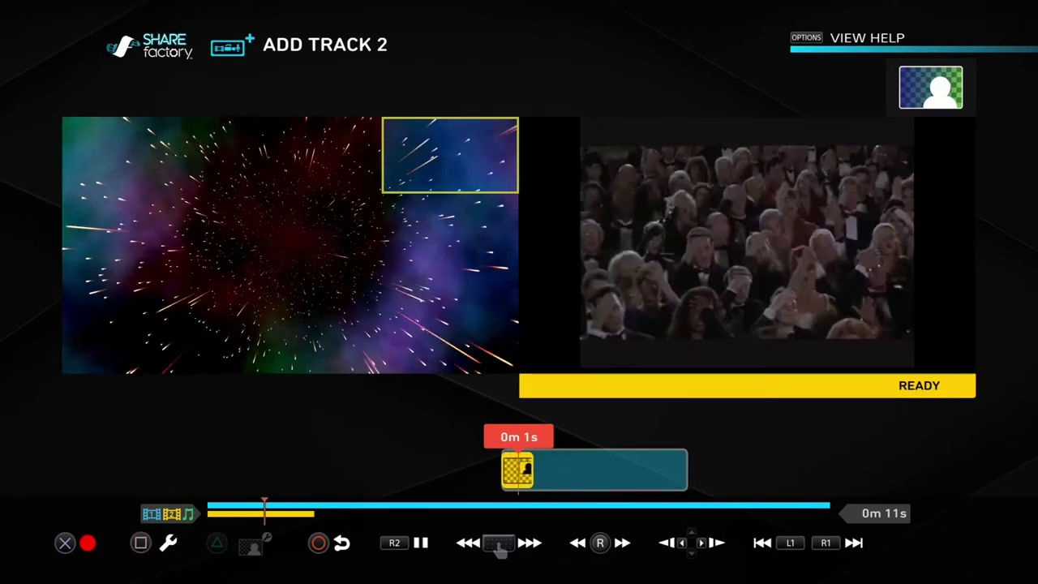
key(space)
key(Home)
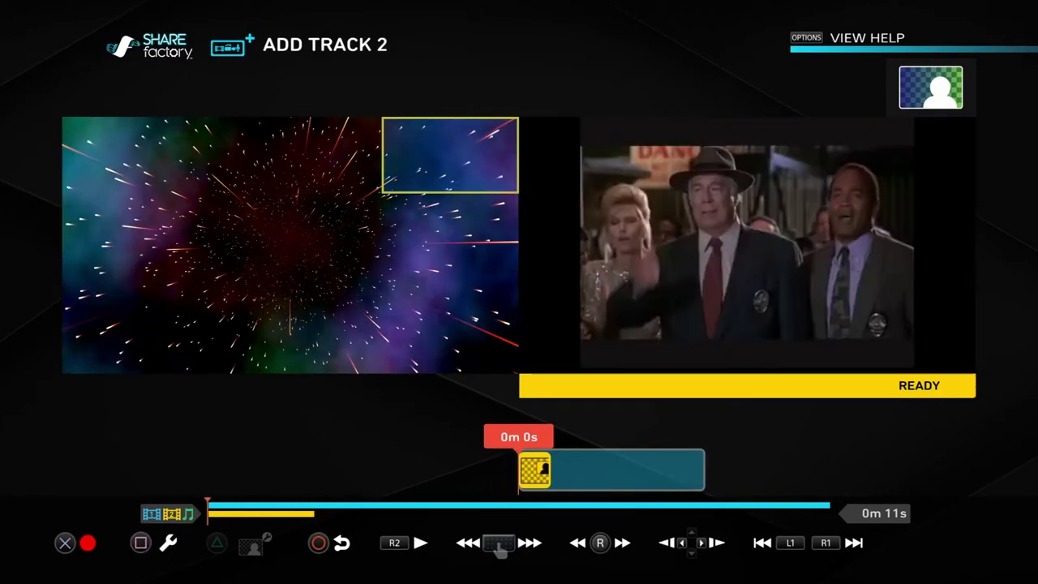
key(Return)
key(space)
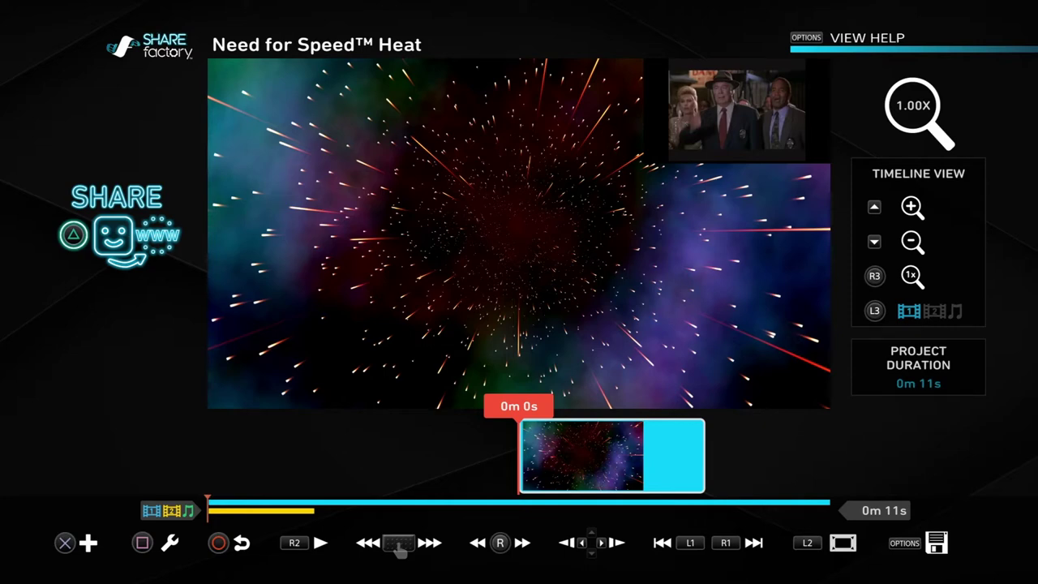
key(Right)
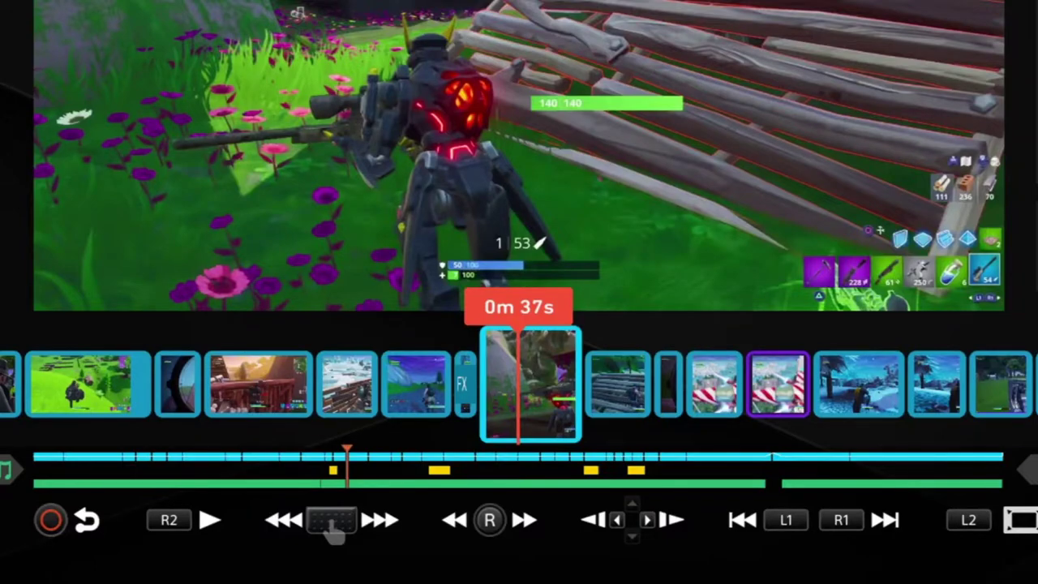
- Examine the clips along the Fortnite project's timeline between about 0m 32s and 0m 52s
key(Left)
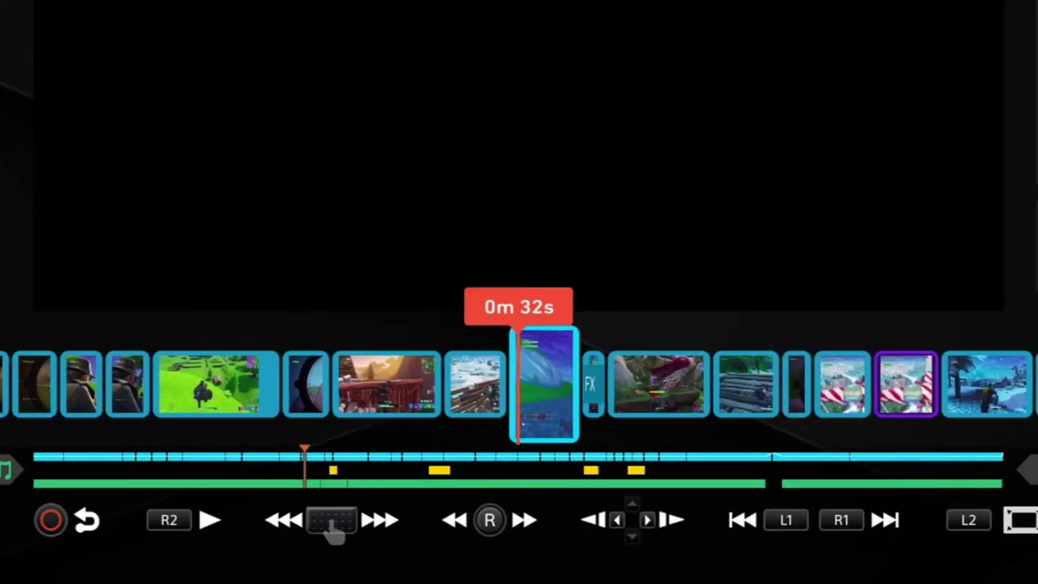
key(Right)
key(Right)
key(Left)
key(Right)
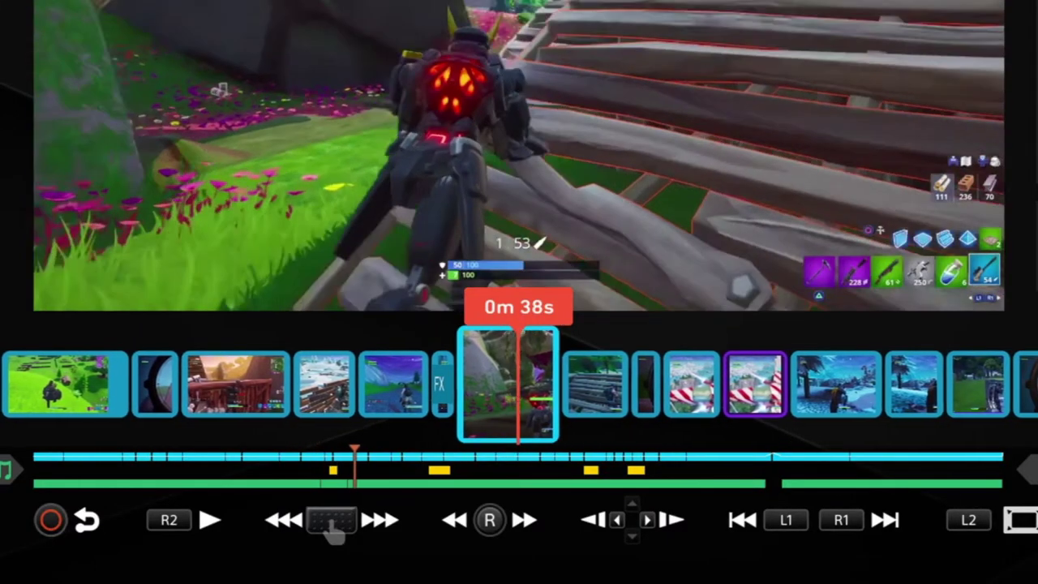
key(Right)
key(Right)
key(Right)
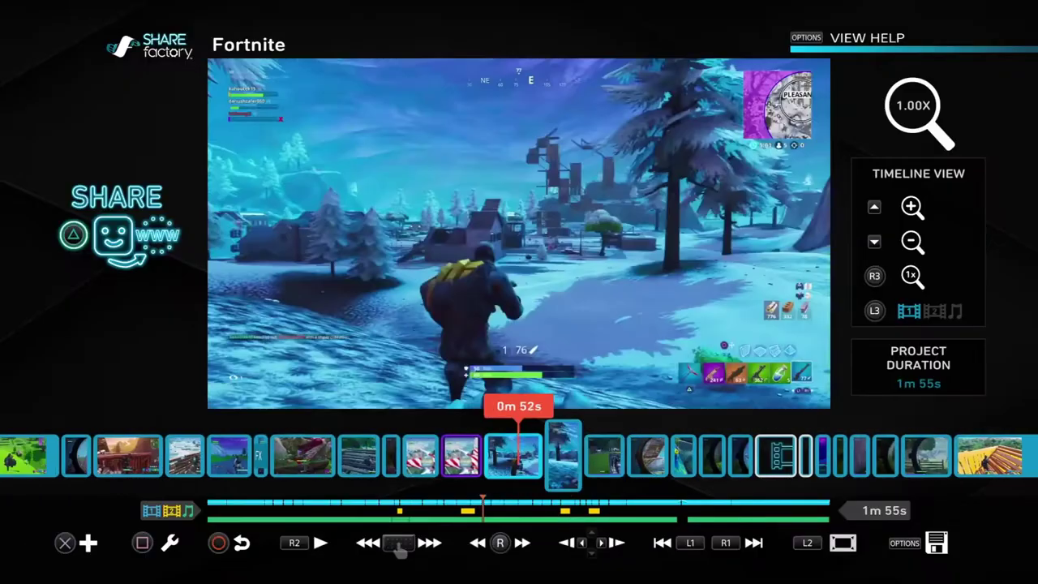
key(Left)
key(Left)
key(Left)
key(Left)
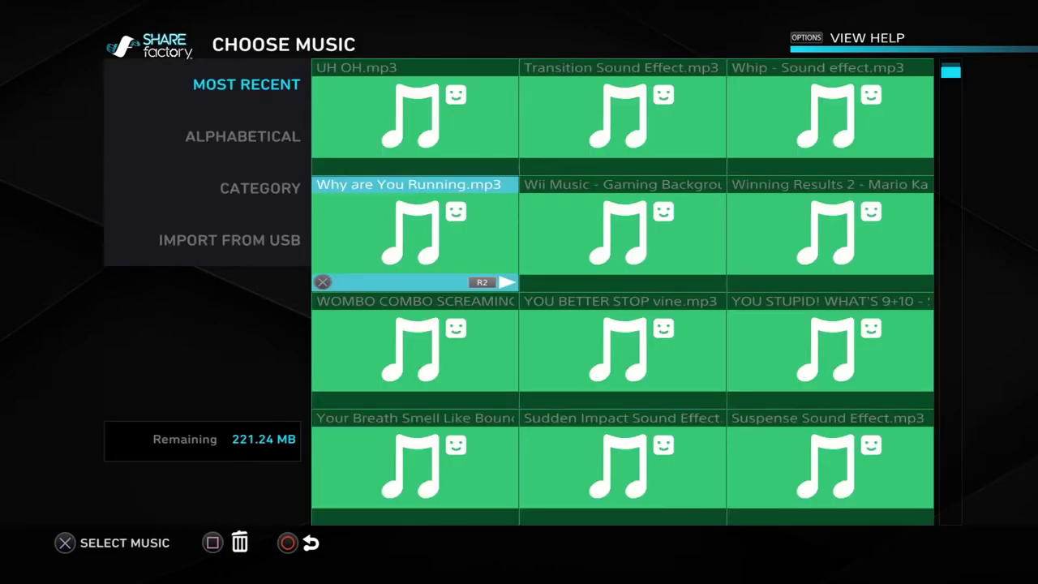
- Add Why are You Running.mp3 to the Fortnite project's music track at 0m 38s and leave the music editor
key(Right)
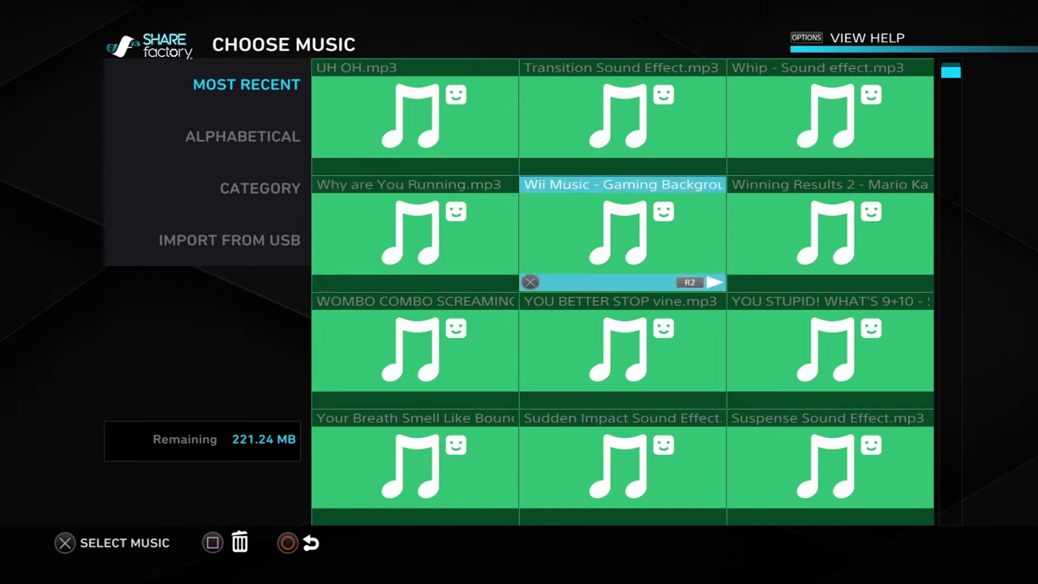
key(Left)
key(Return)
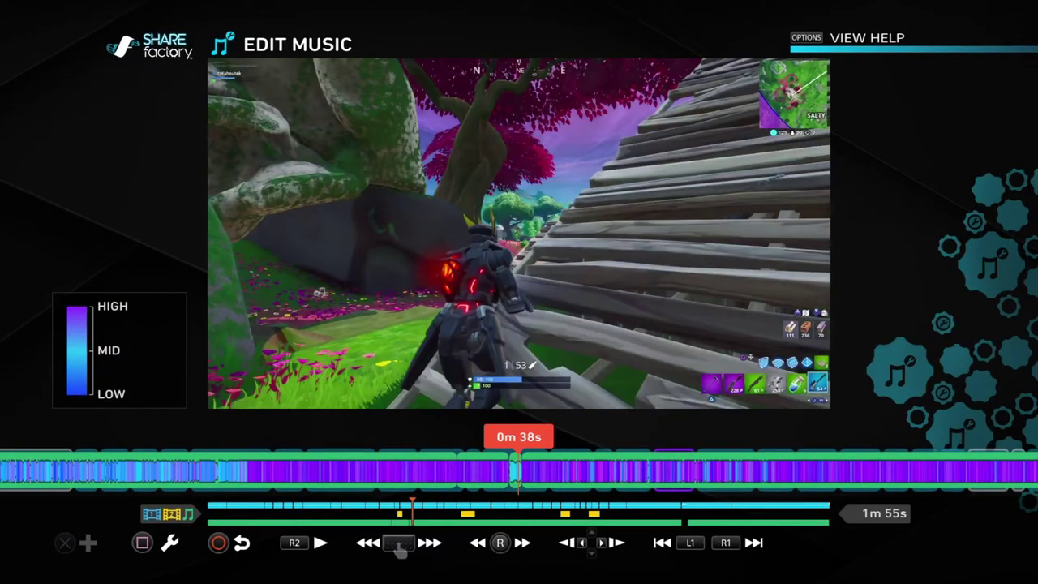
key(Escape)
key(Escape)
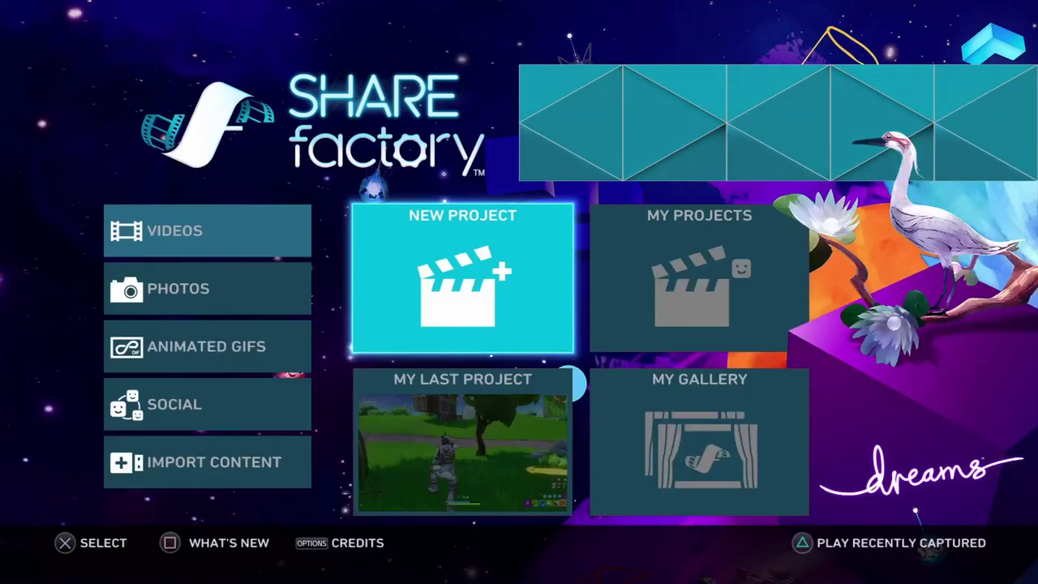
- Open the saved Need for Speed Heat project that has the plain white thumbnail
key(Right)
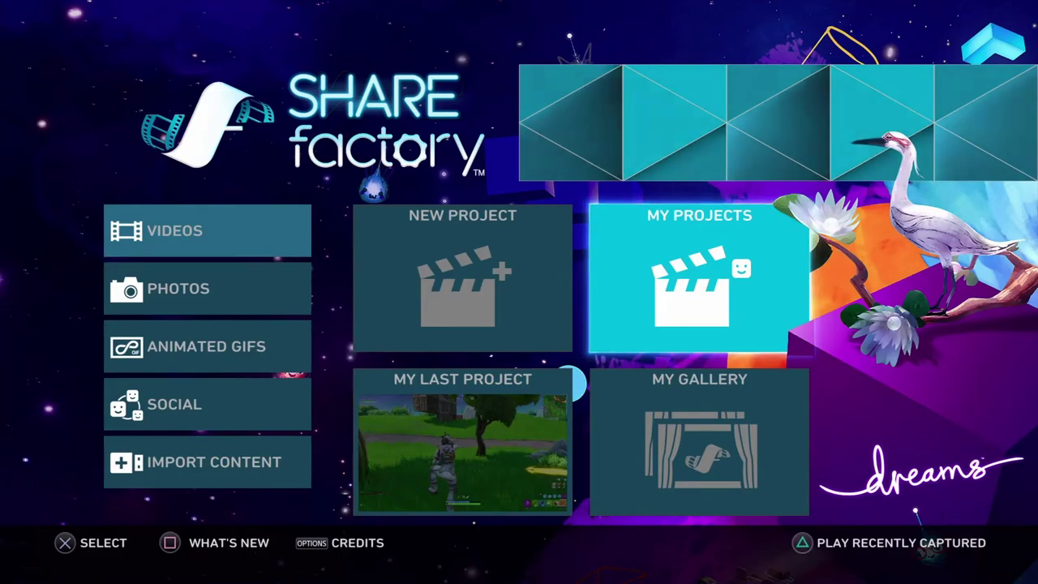
key(Return)
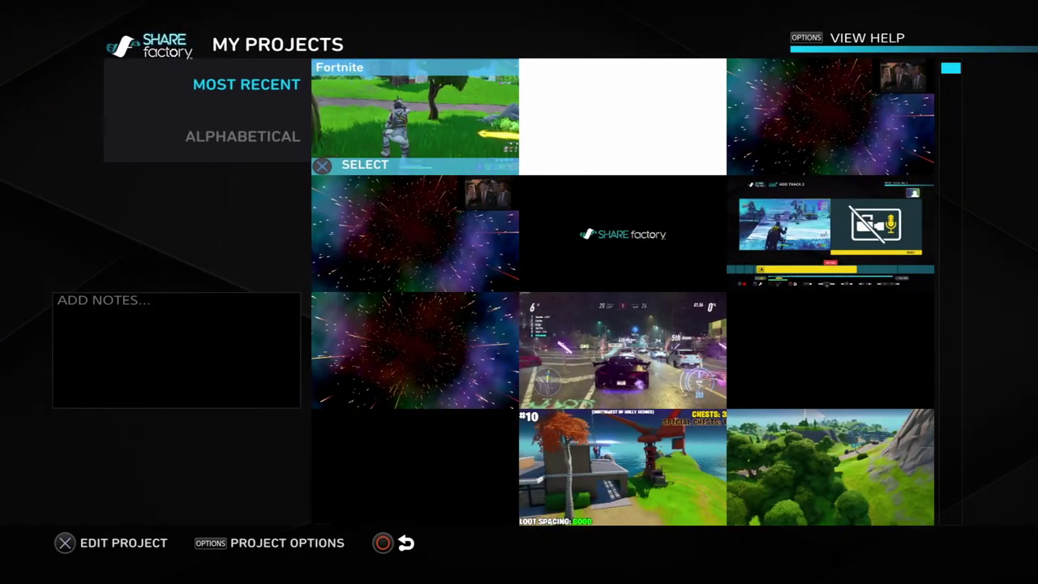
key(Right)
key(Return)
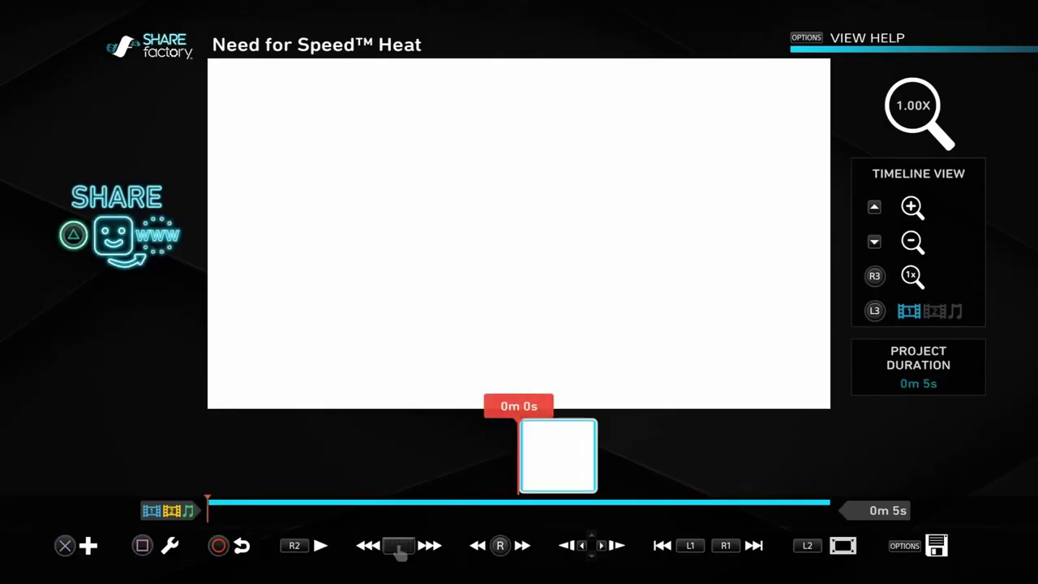
- Add a solid-colour screenshot to the timeline after the white clip
key(Right)
key(Left)
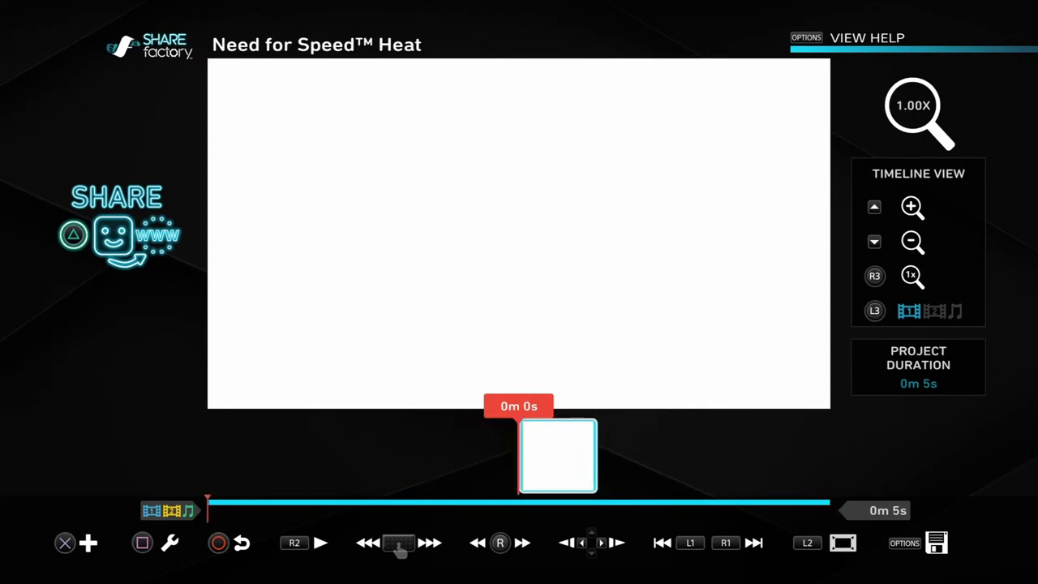
key(Return)
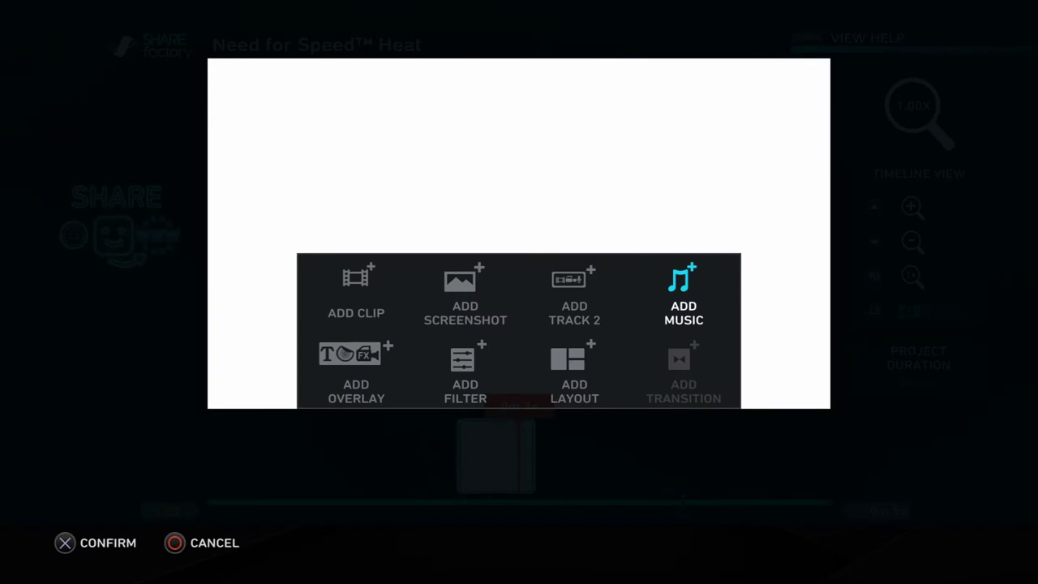
key(Left)
key(Left)
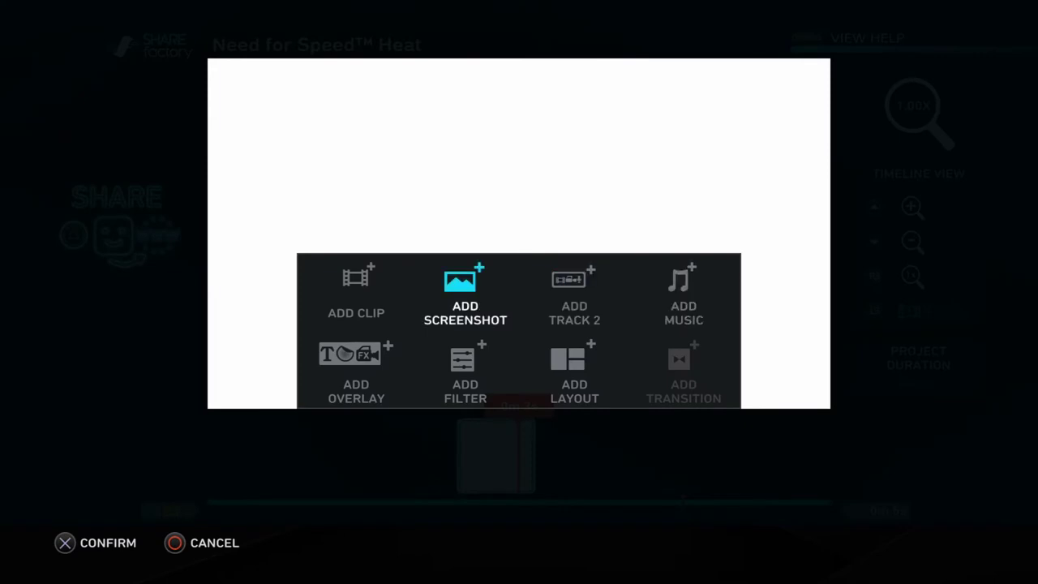
key(Return)
key(Down)
key(Down)
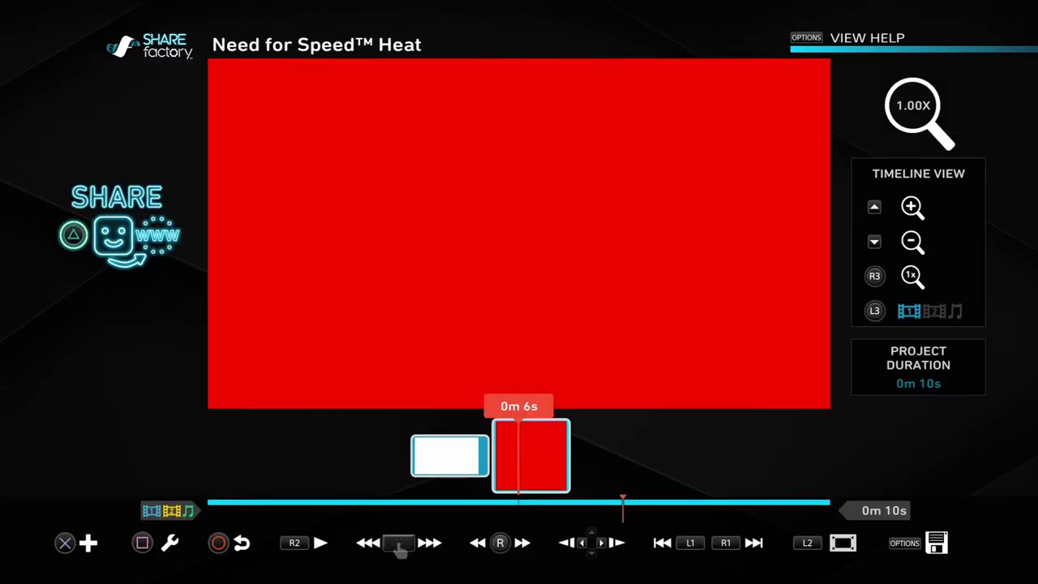
- Change the red screenshot's colour to the white swatch in its settings
key(s)
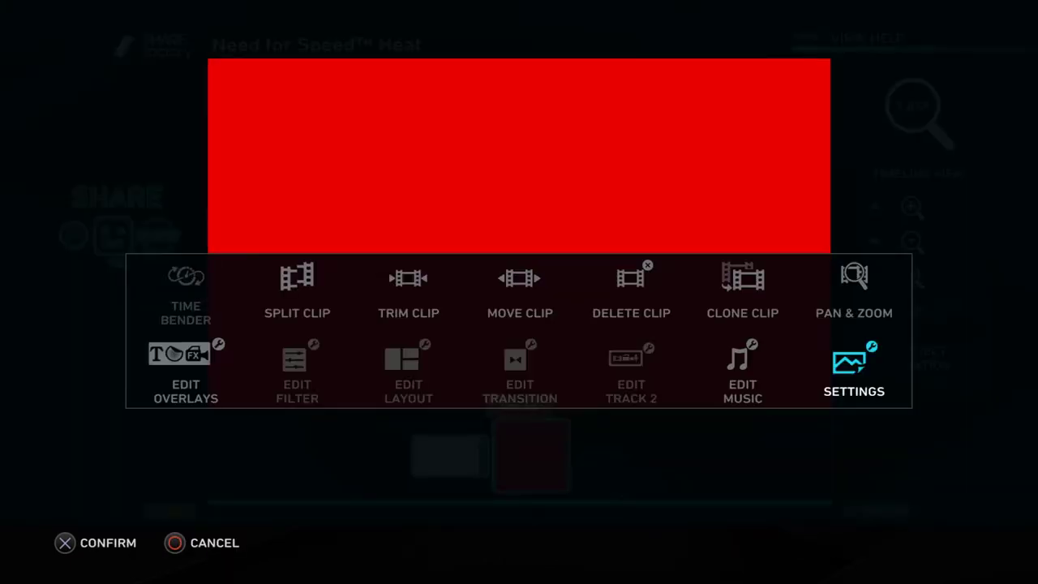
key(Return)
key(Down)
key(Down)
key(Down)
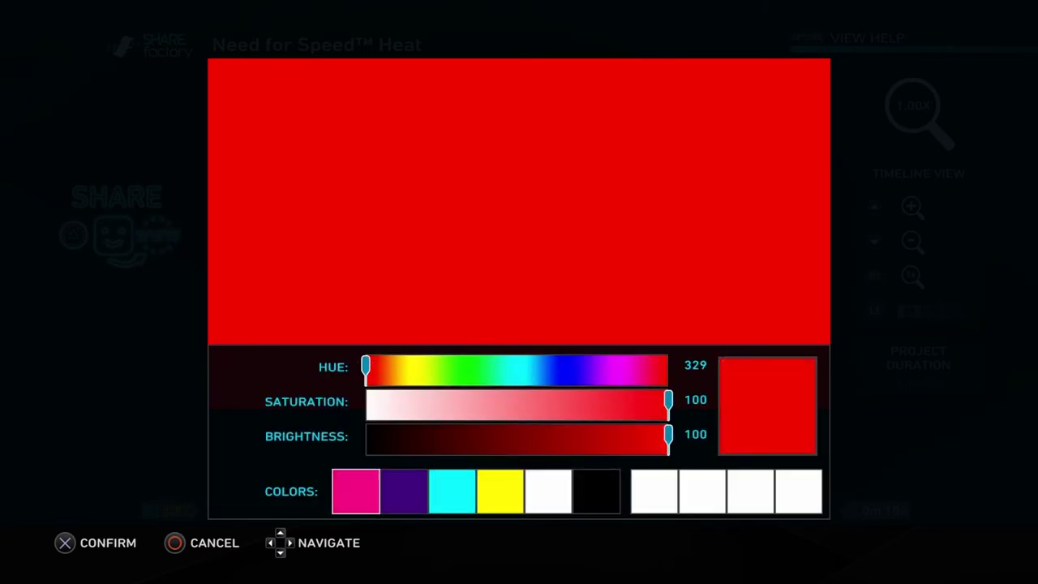
key(Right)
key(Right)
key(Right)
key(Return)
- Open the white clip in Trim Clip and accept its start and end points
key(Return)
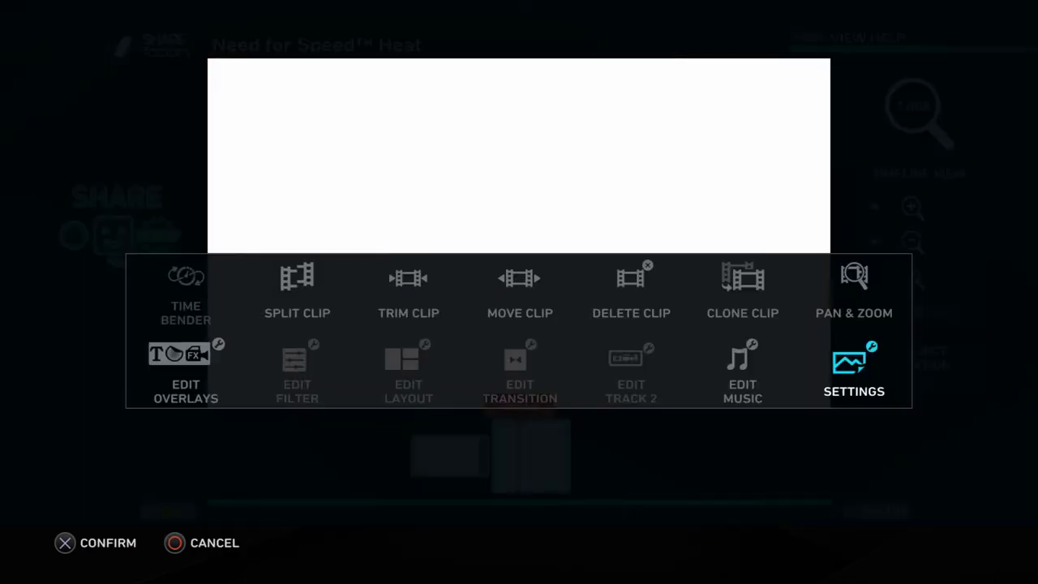
key(Up)
key(Left)
key(Left)
key(Left)
key(Left)
key(Return)
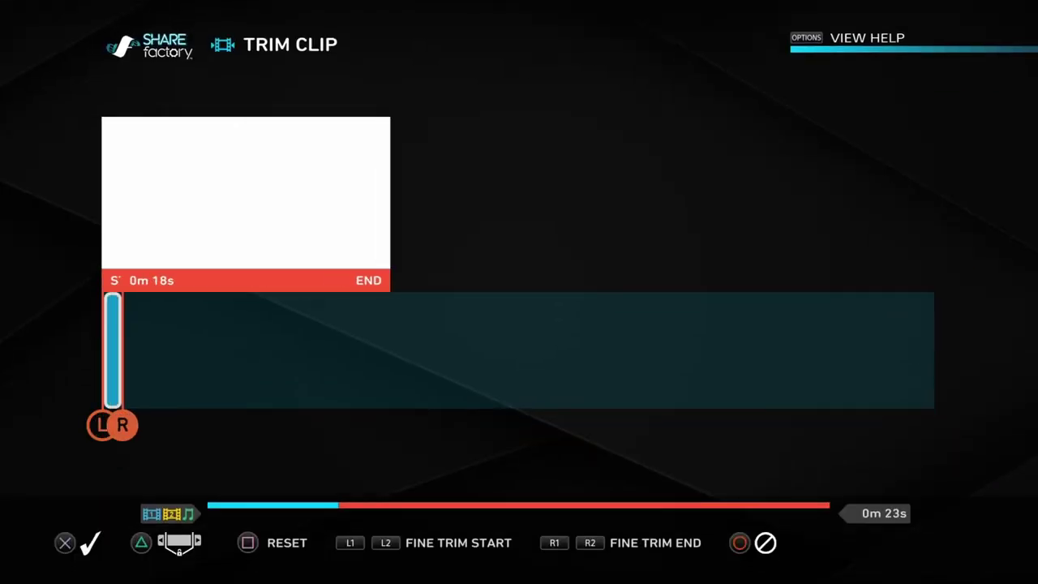
- Add Why are You Running.mp3 as music at the start of the white clip
key(Return)
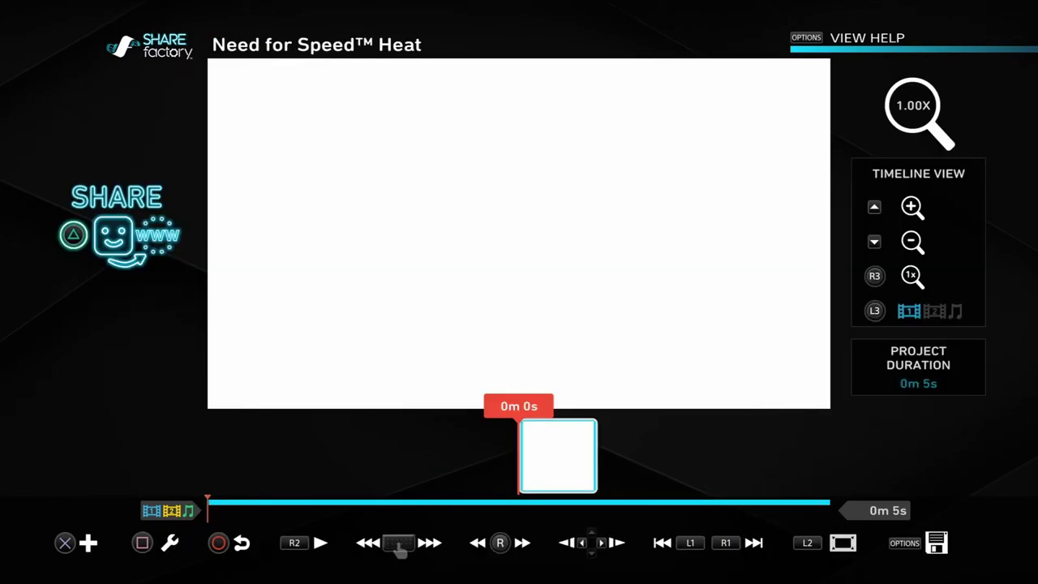
key(Return)
key(Right)
key(Return)
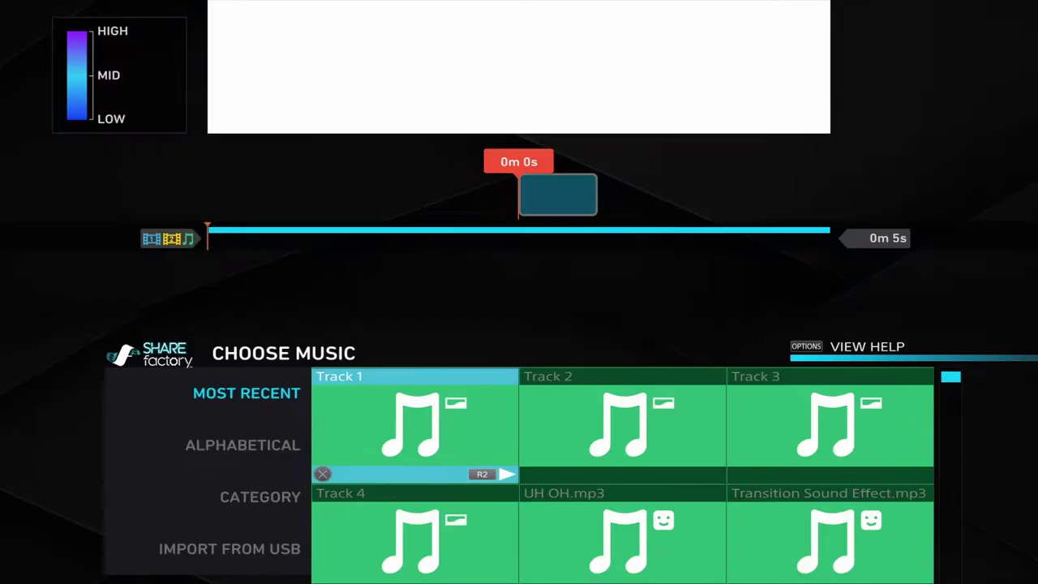
key(Down)
key(Down)
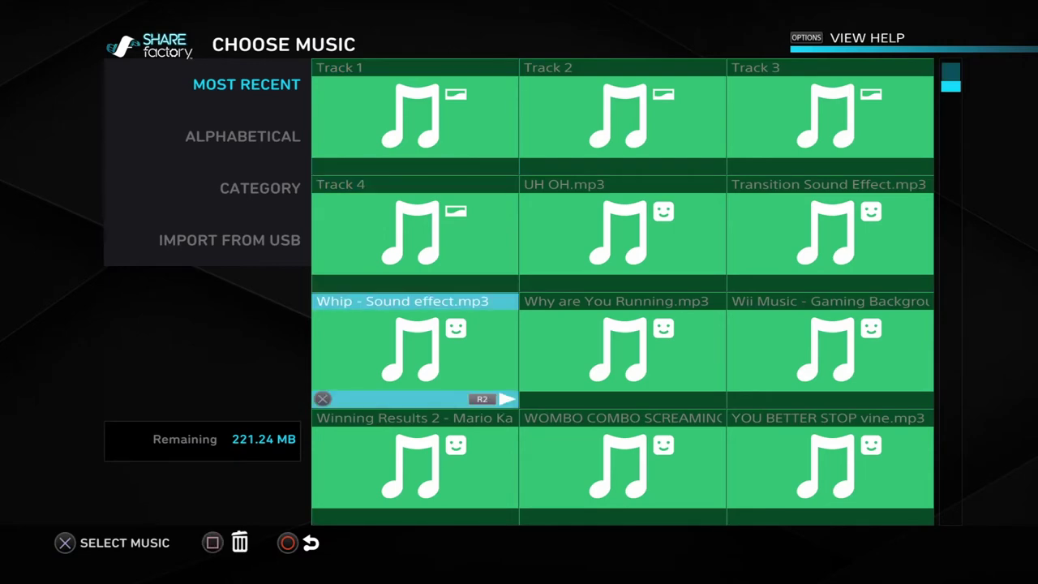
key(Right)
key(Return)
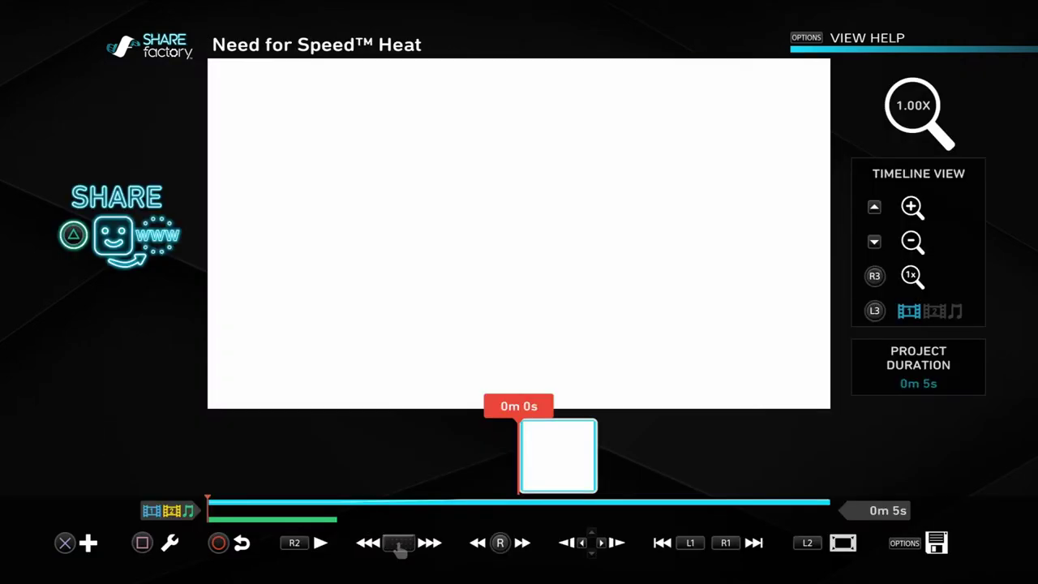
- Save the white clip project as a video and exit it
key(Escape)
key(Right)
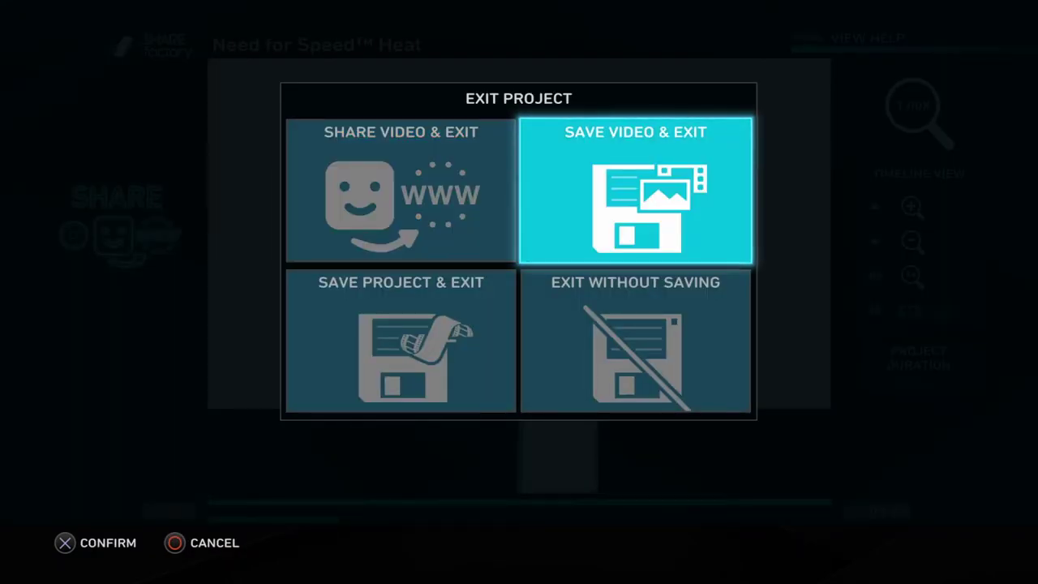
key(Escape)
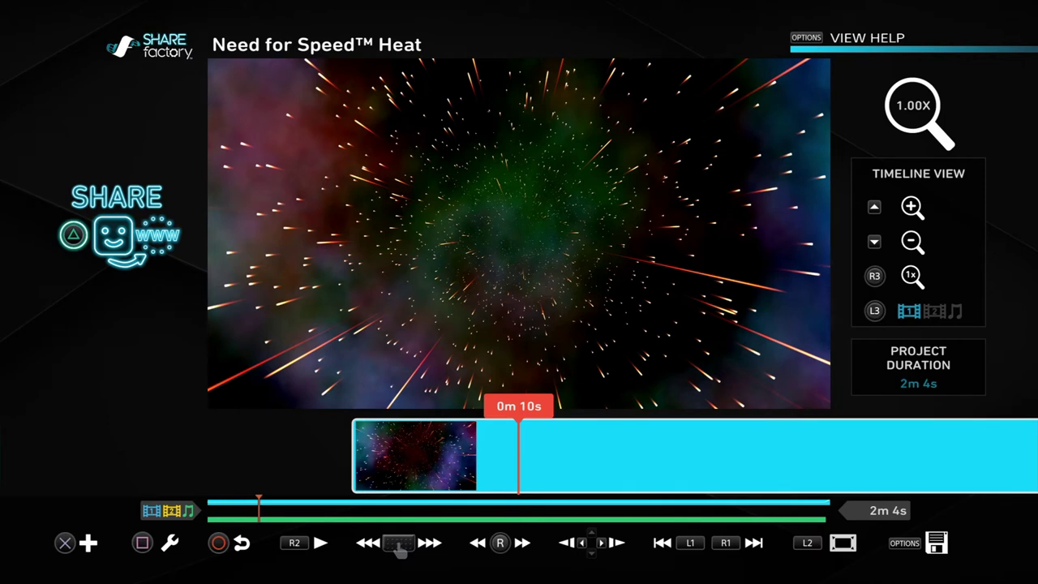
- Add the white 5-second Need for Speed Heat clip to Track 2 at the 0m 10s mark
key(Return)
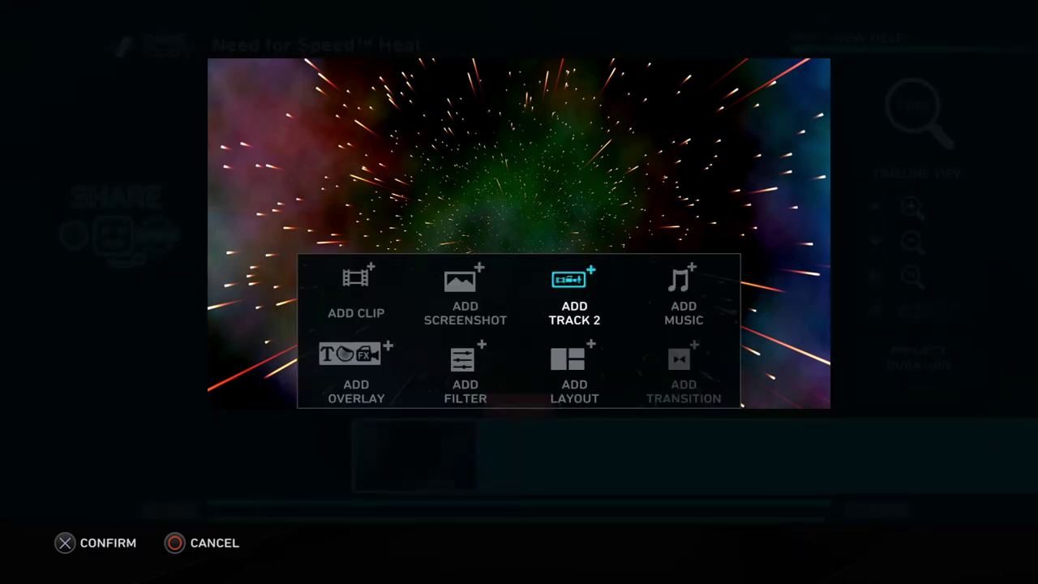
key(Return)
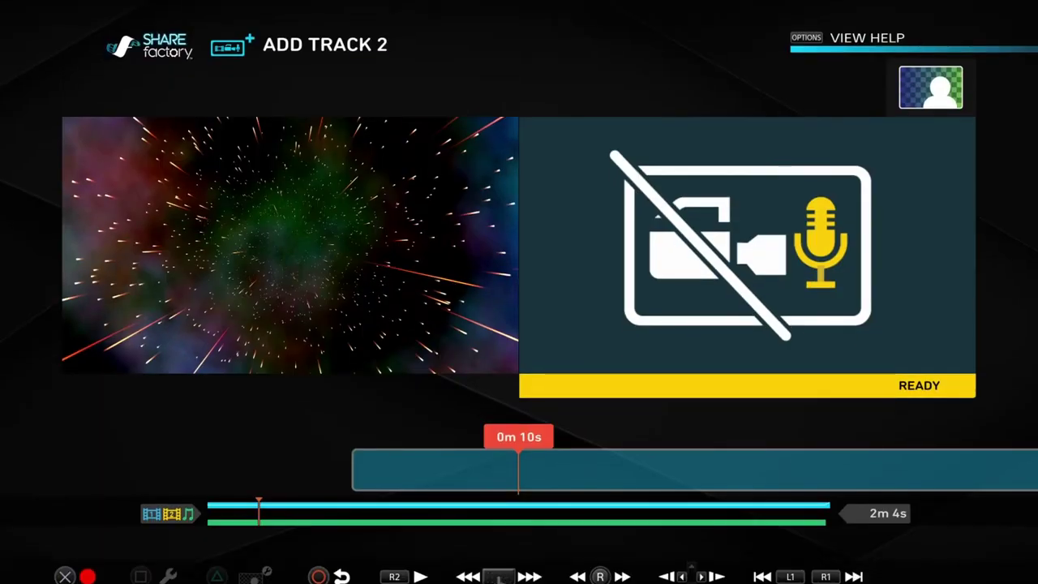
key(Return)
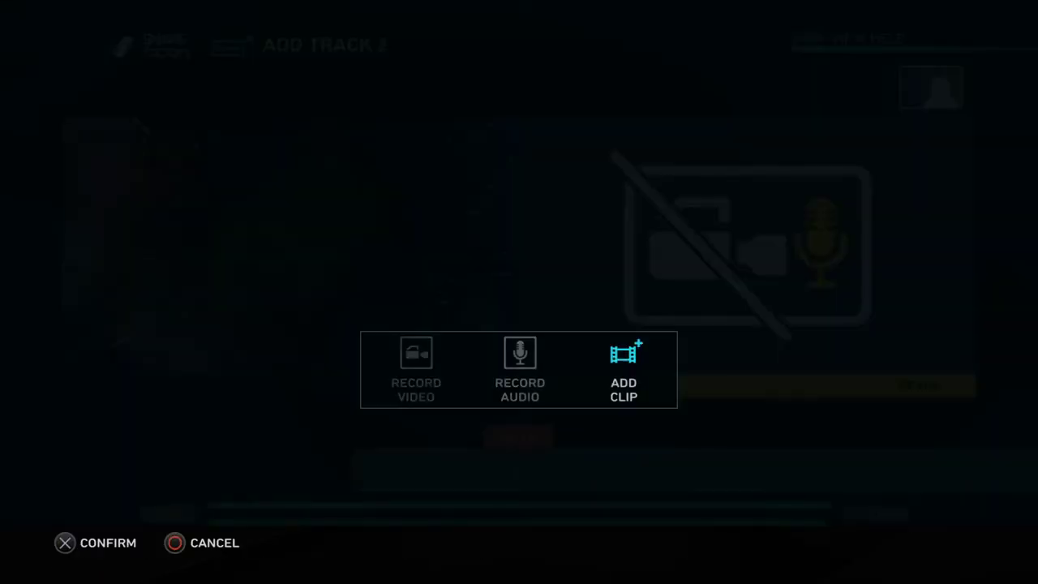
key(Return)
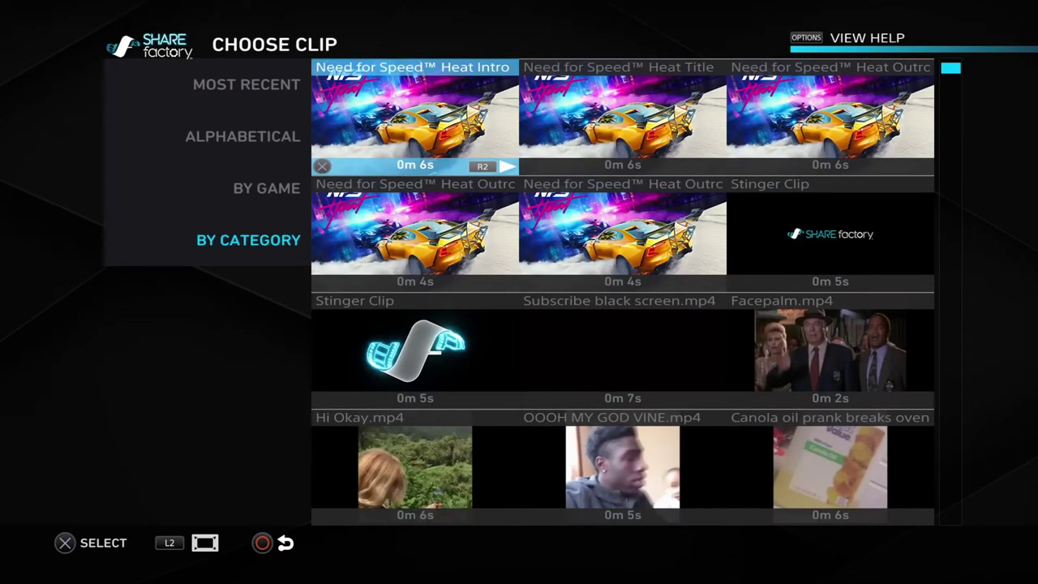
key(Down)
key(Right)
key(Right)
key(Down)
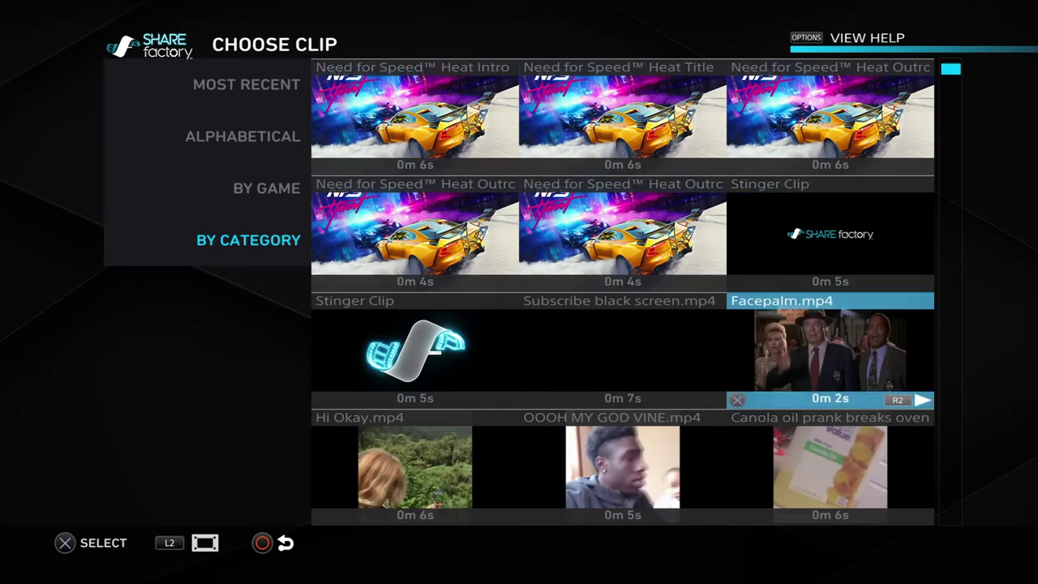
key(Up)
key(Left)
key(Left)
key(Up)
key(Down)
key(Down)
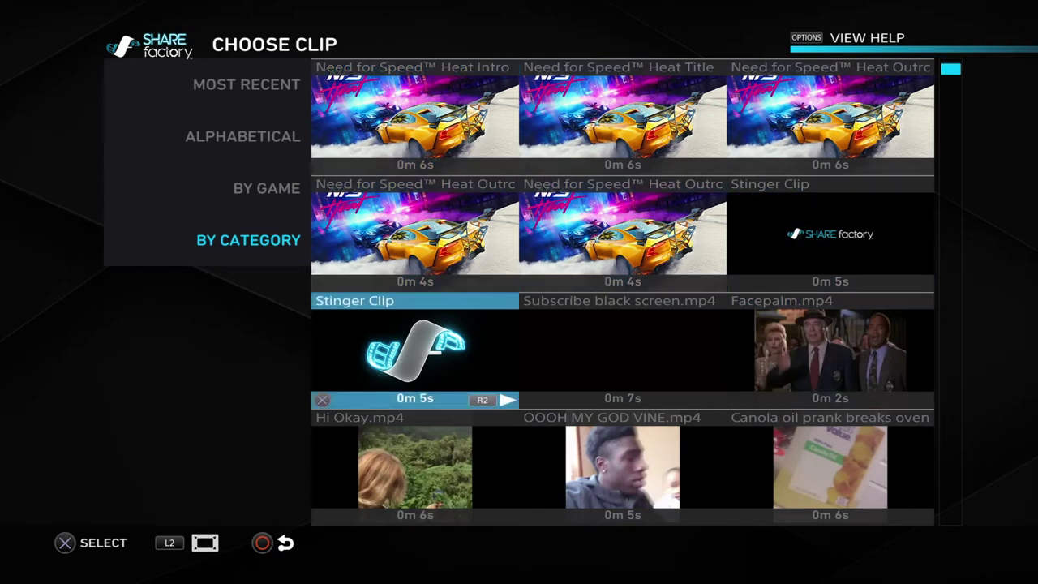
key(Down)
key(Down)
key(Down)
key(Down)
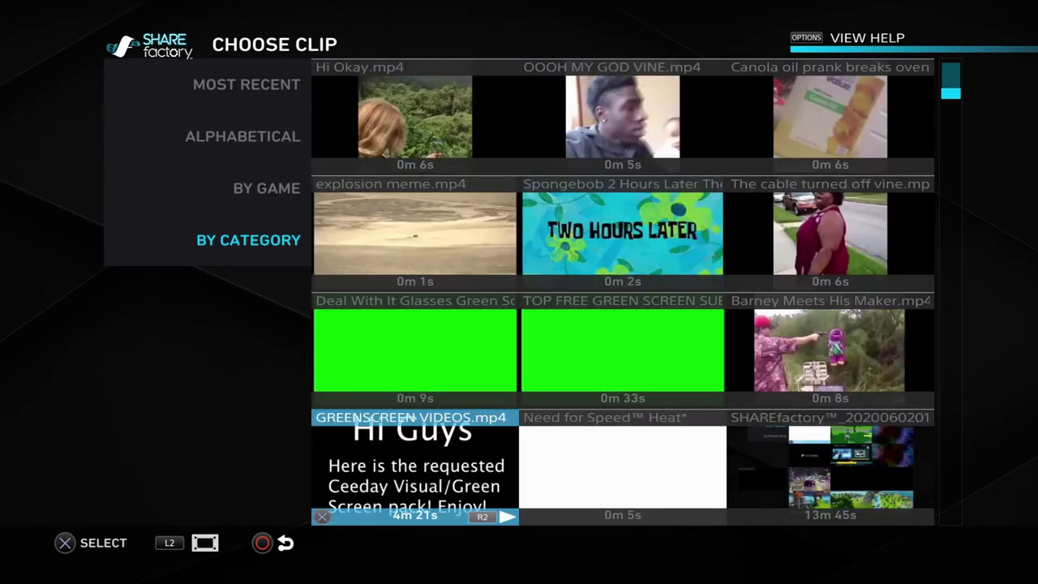
key(Right)
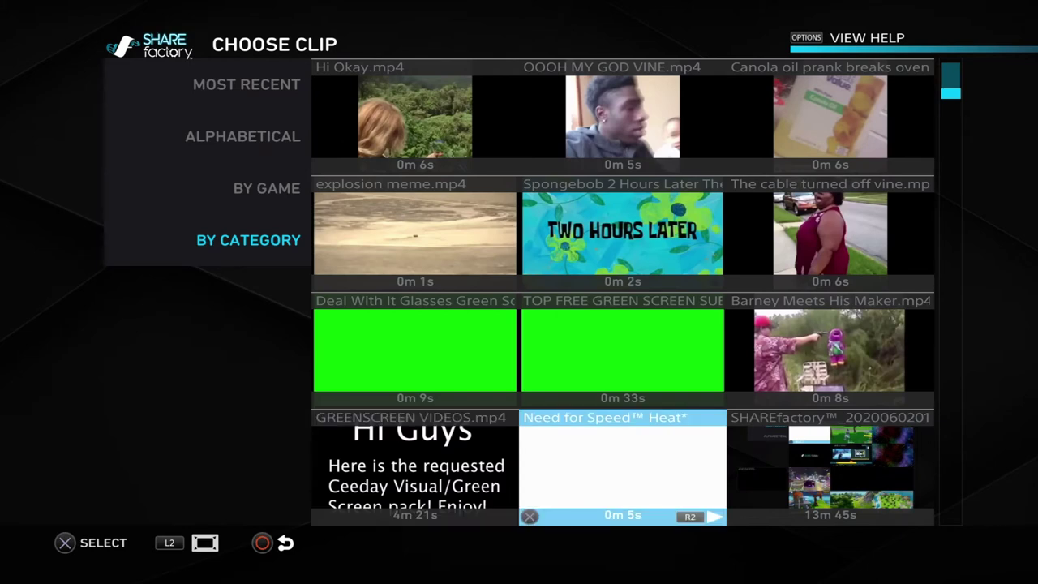
key(Return)
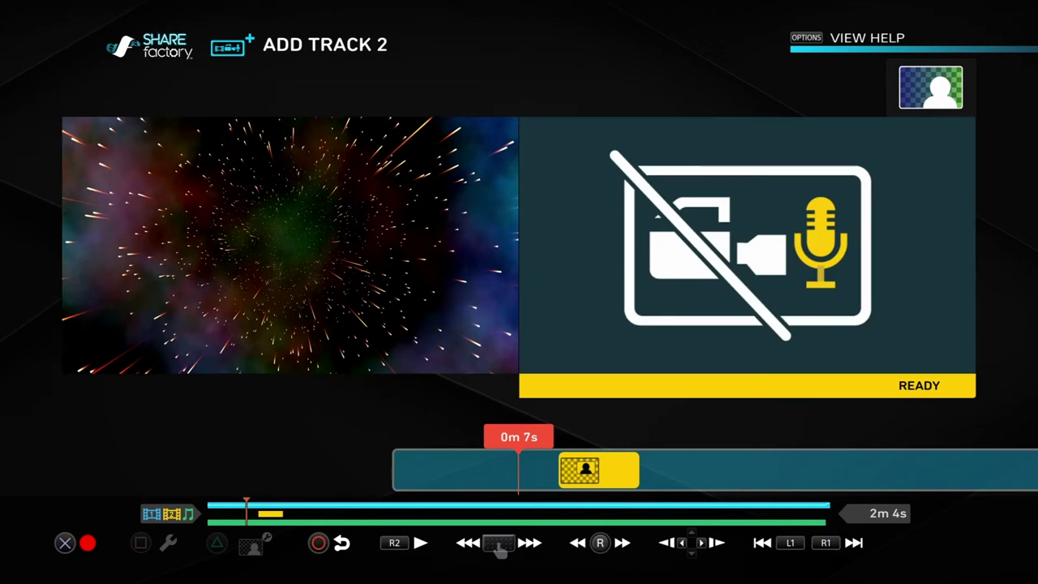
- Play and step through the start of the white Track 2 clip, and return to the main timeline
key(space)
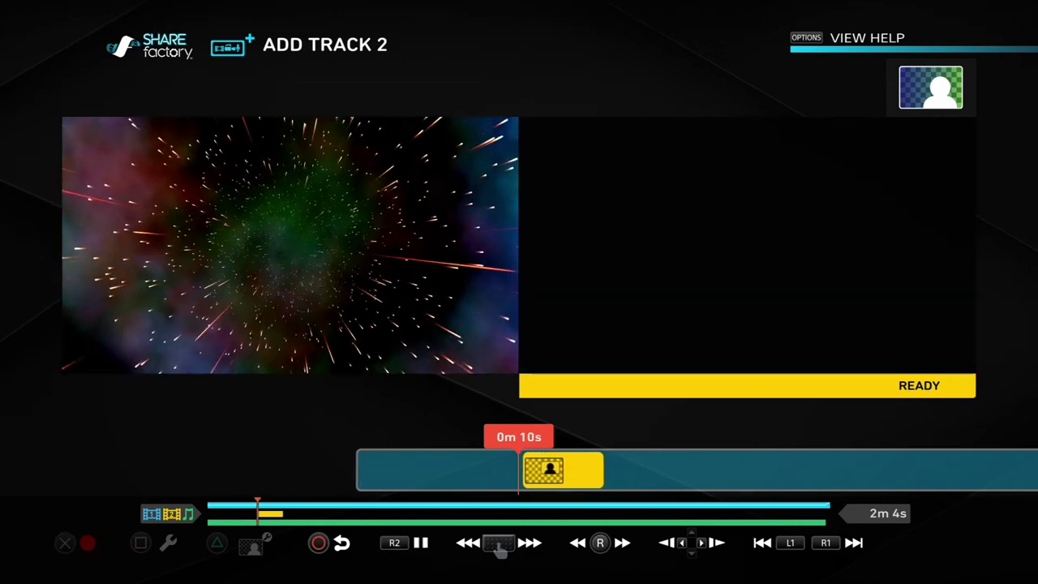
key(space)
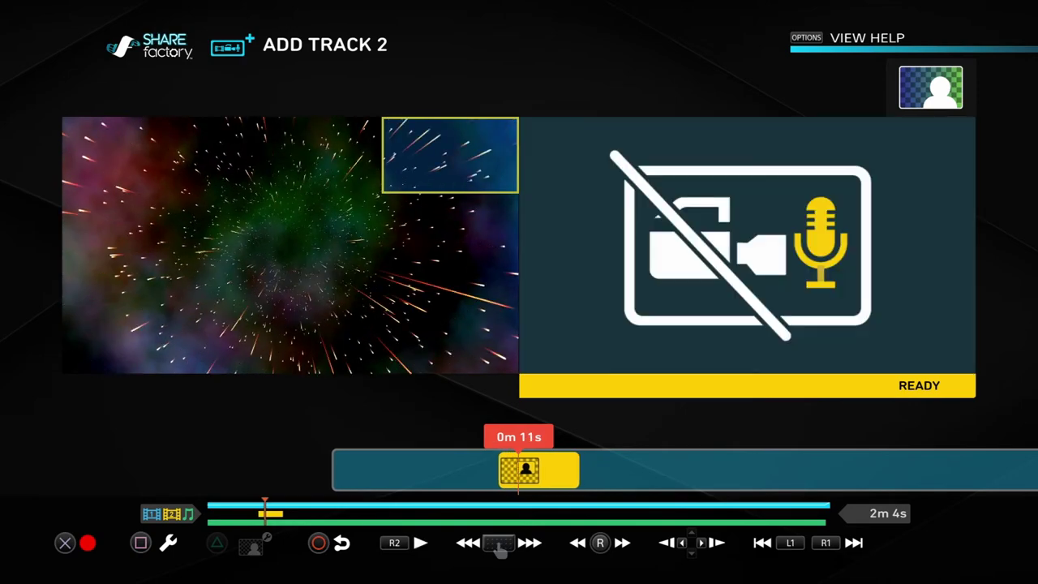
key(Left)
key(Right)
key(Left)
key(Right)
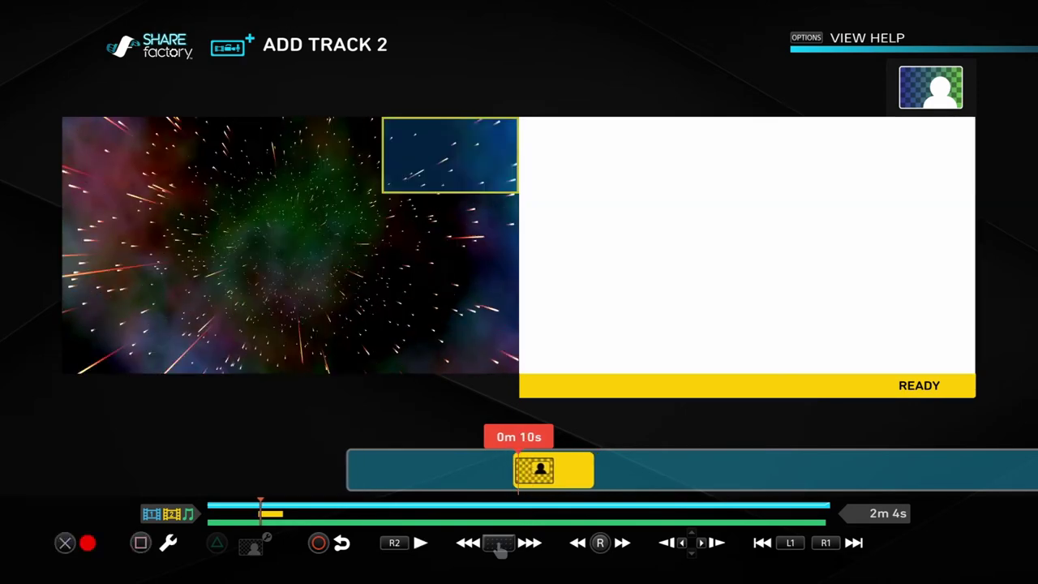
key(Left)
key(Right)
key(Right)
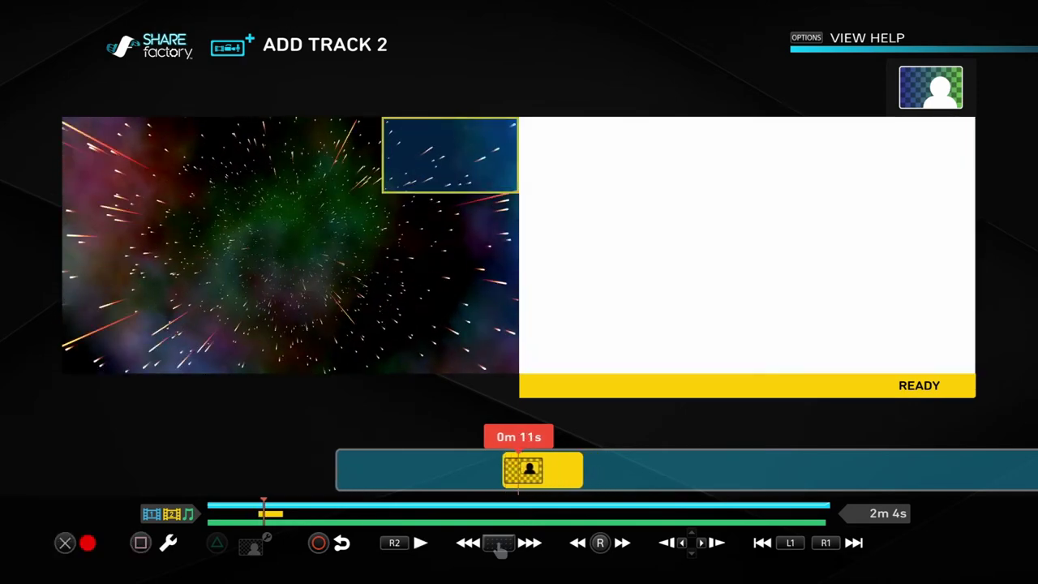
key(Left)
key(Left)
key(Left)
key(Left)
key(Left)
key(Right)
key(Right)
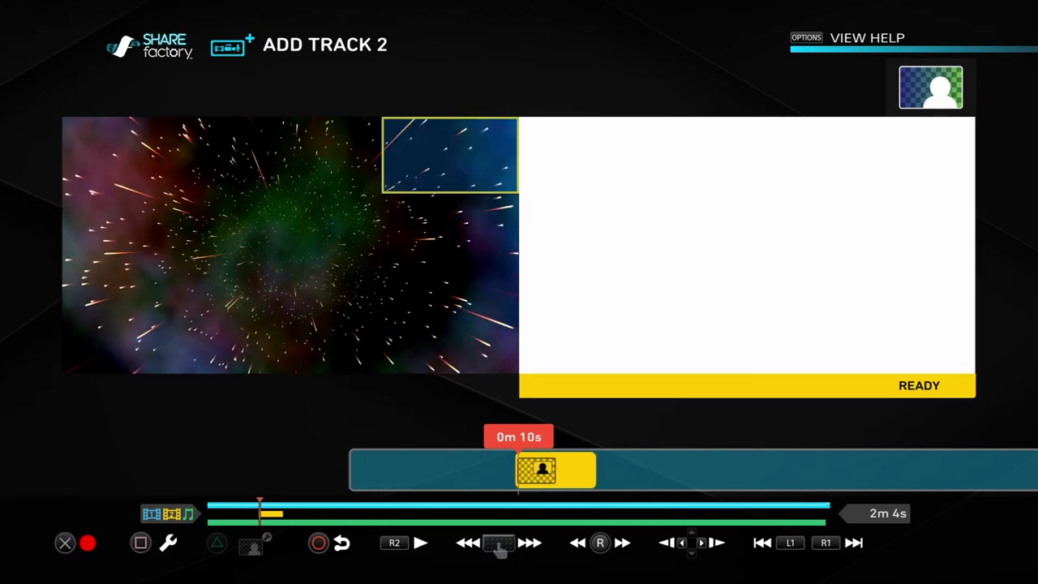
key(Left)
key(Escape)
key(Right)
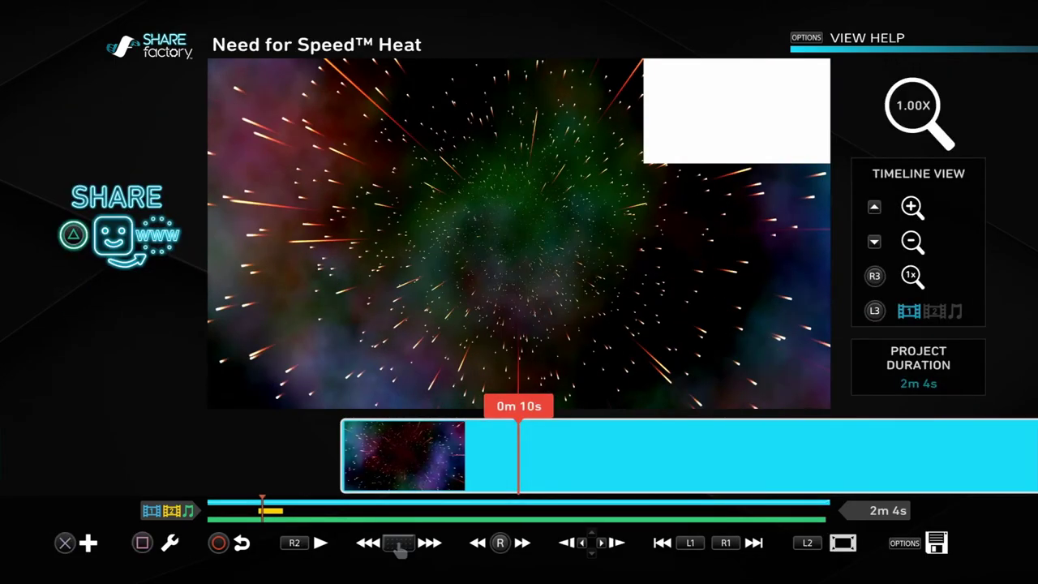
- Open Track 2 for editing with the playhead on the white clip at 0m 11s
key(Return)
key(Right)
key(Right)
key(Right)
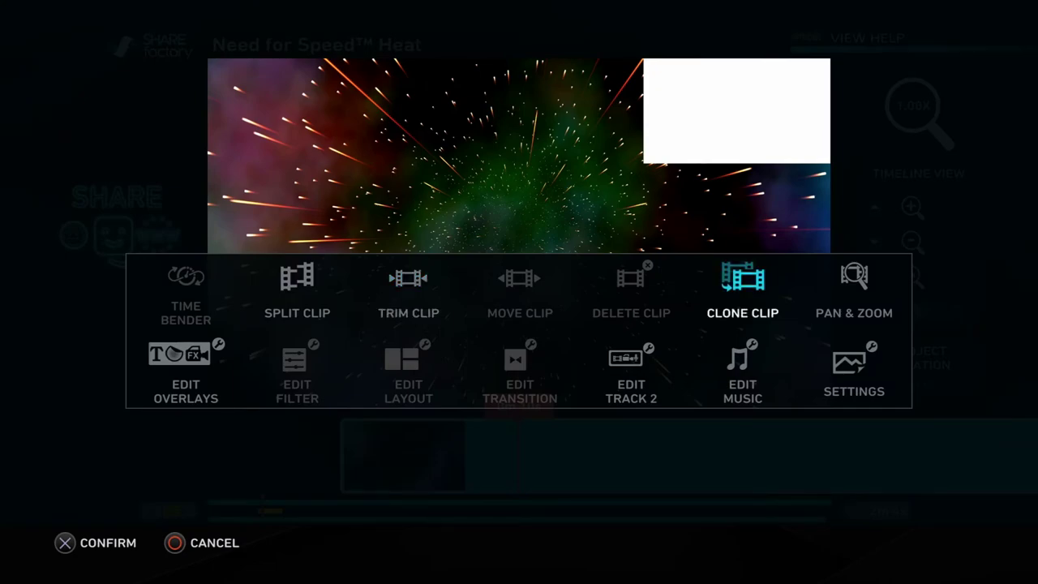
key(Down)
key(Left)
key(Return)
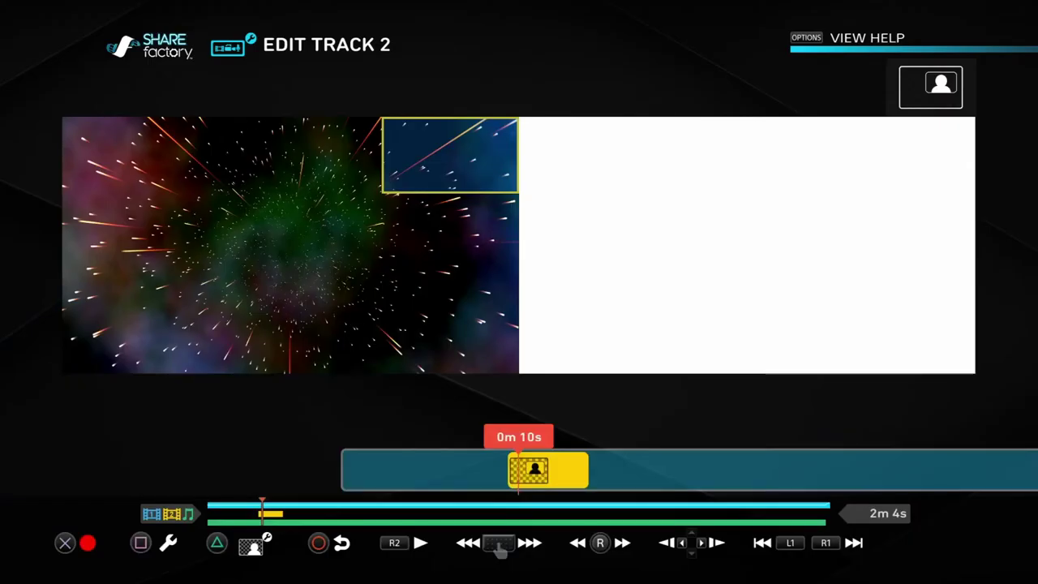
key(Right)
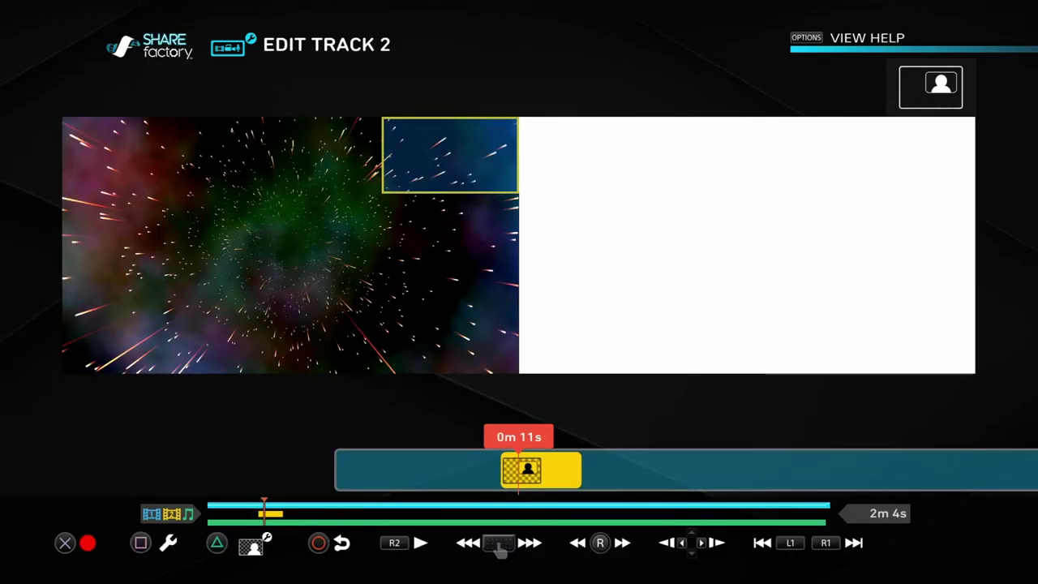
- Set the white Track 2 clip's display mode to White Screen in Adjust Mode
key(t)
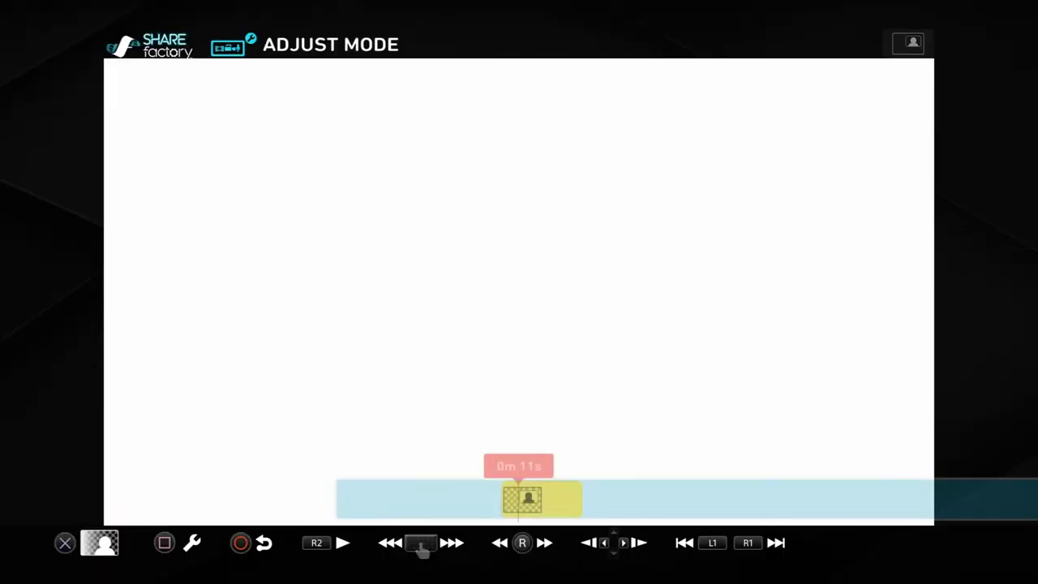
key(Return)
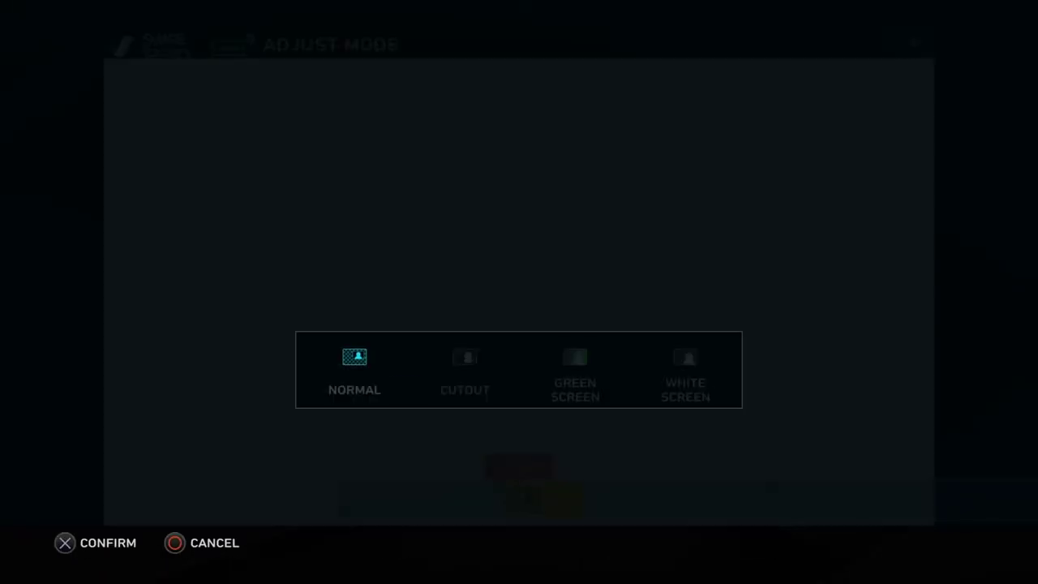
key(Right)
key(Right)
key(Right)
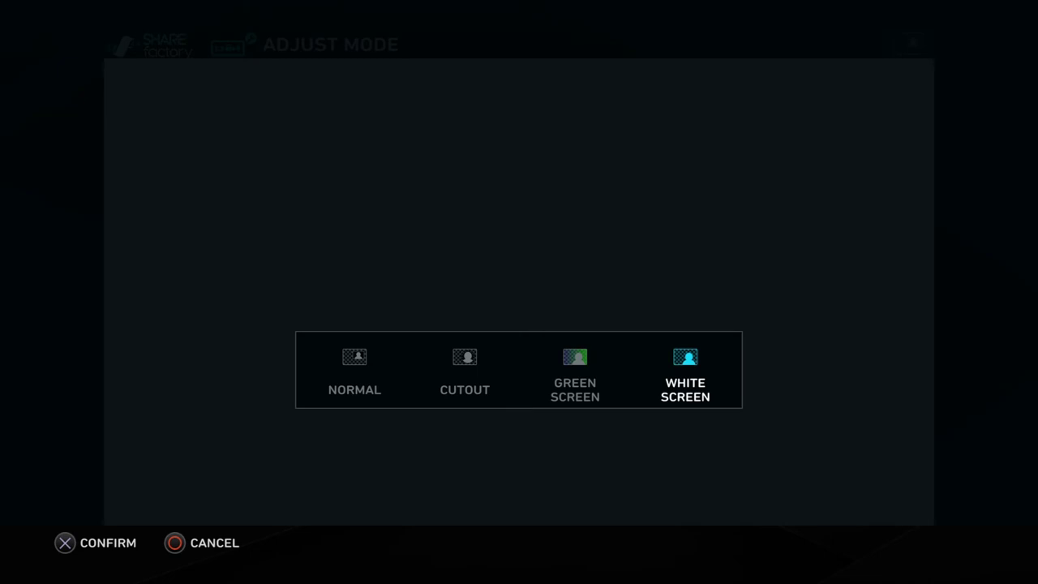
key(Return)
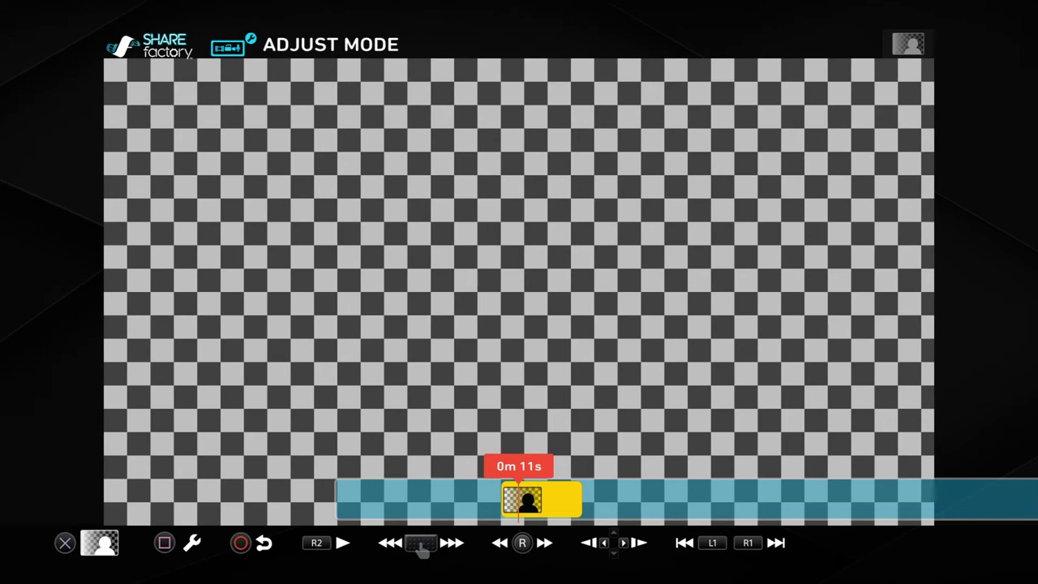
key(Escape)
- Leave Track 2 editing and play the project from 0m 8s into the white-screened clip to check the overlay
key(Left)
key(Left)
key(Left)
key(Left)
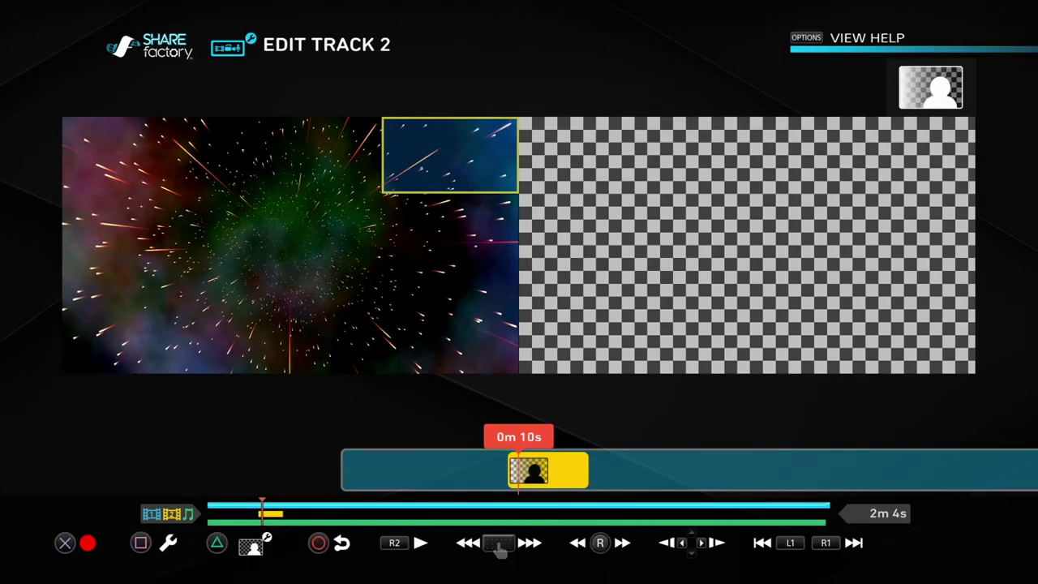
key(Left)
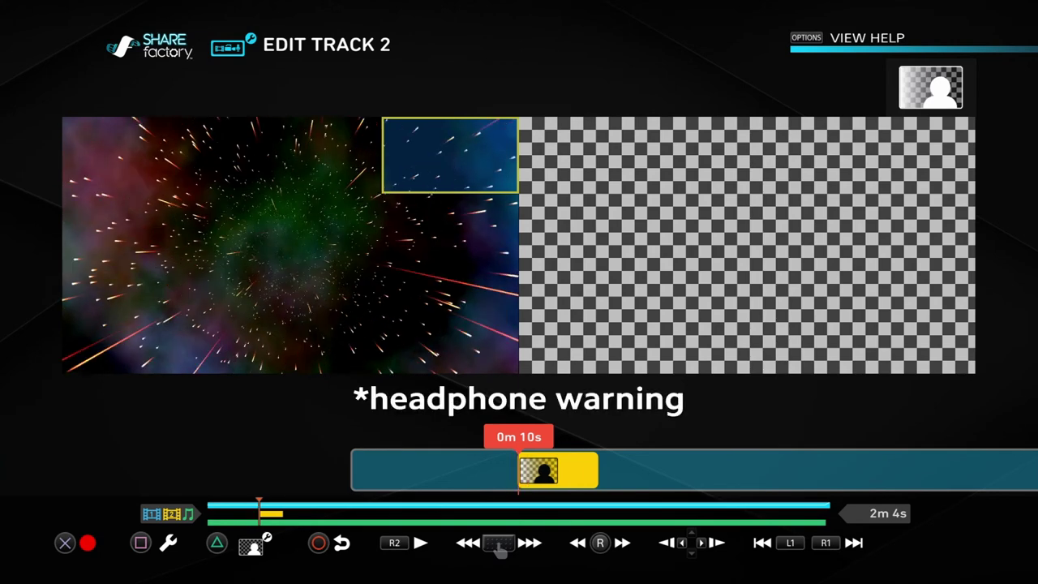
key(Left)
key(Left)
key(Left)
key(Escape)
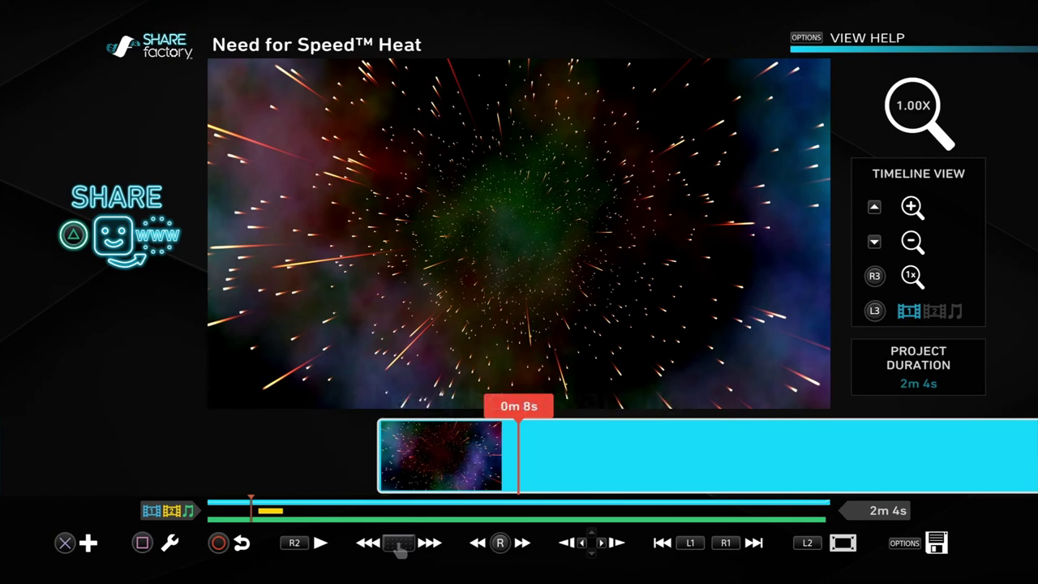
key(space)
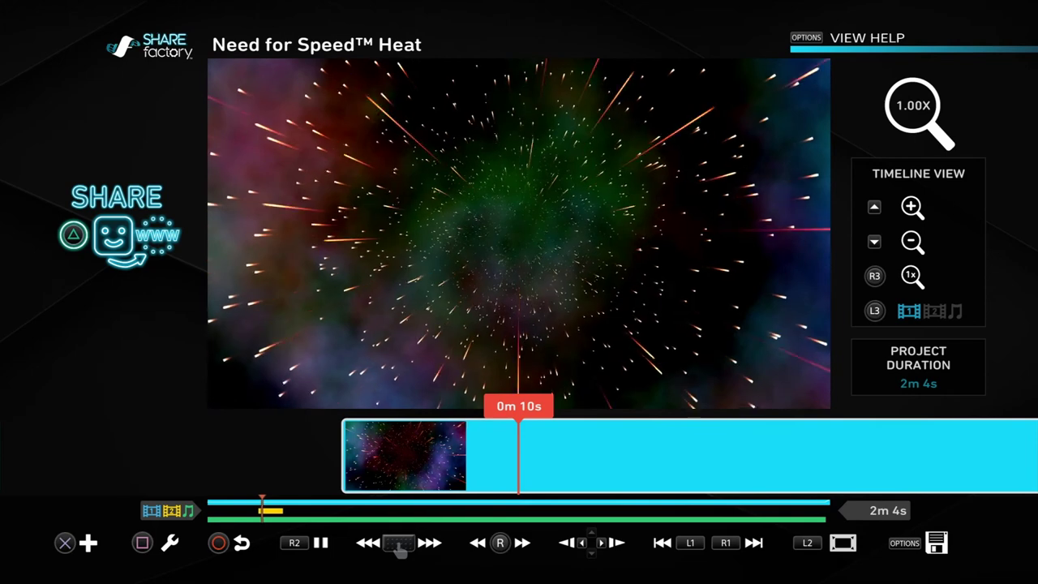
key(space)
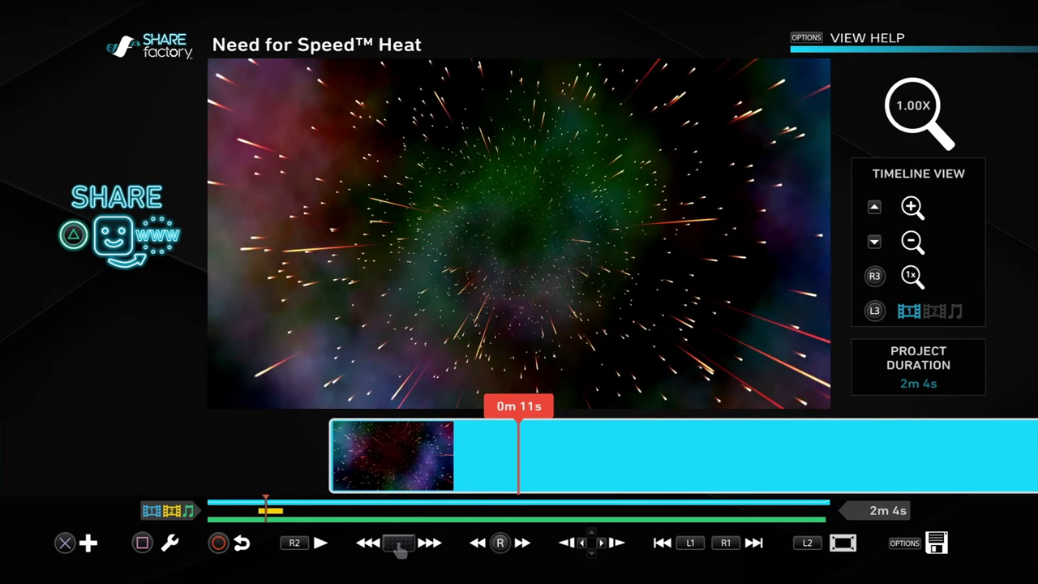